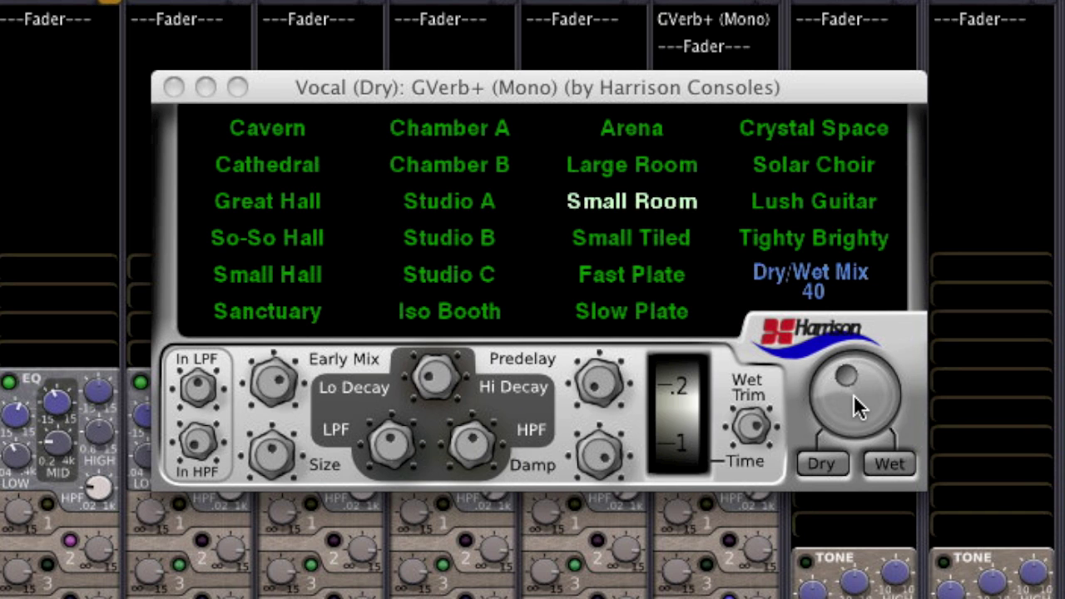
# - Find the GVerb+ plugins by name and insert GVerb+ (Mono) on the Vocal (Dry) track
pyautogui.write('g')
pyautogui.write('v')
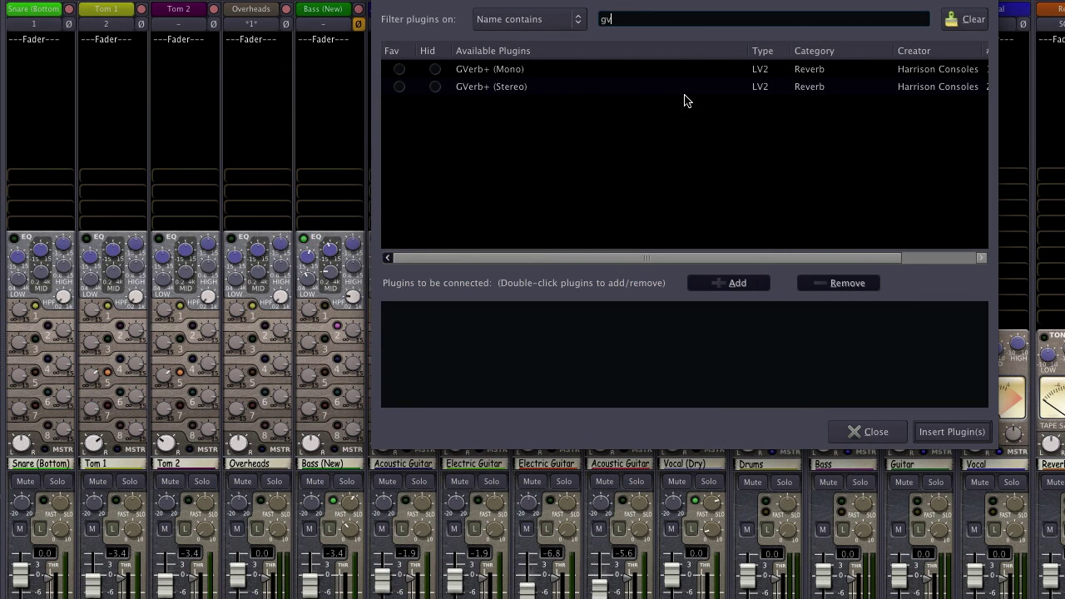
pyautogui.doubleClick(666, 75)
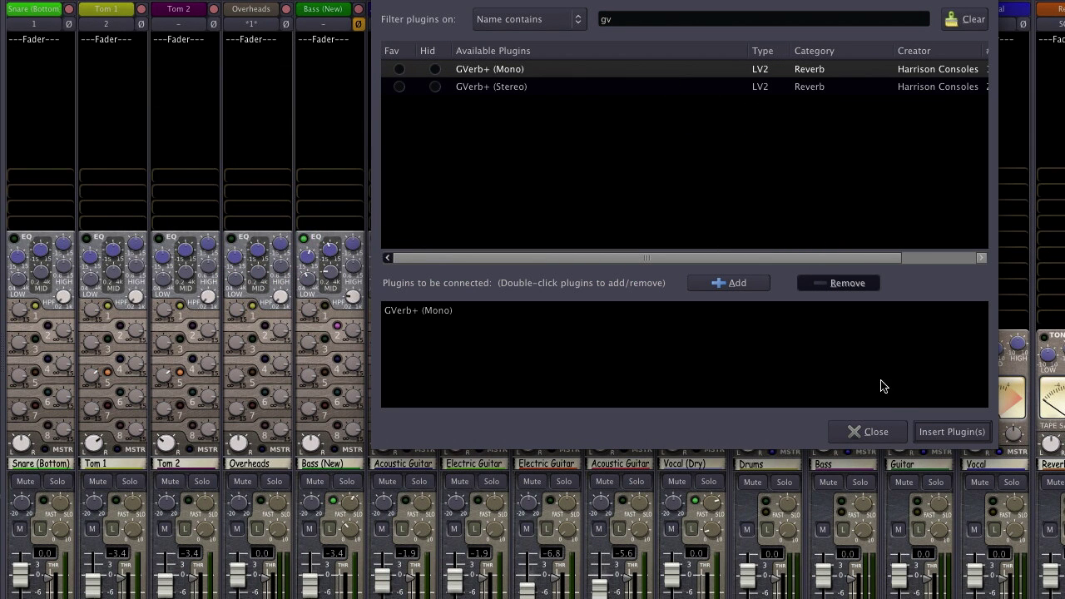
pyautogui.click(924, 431)
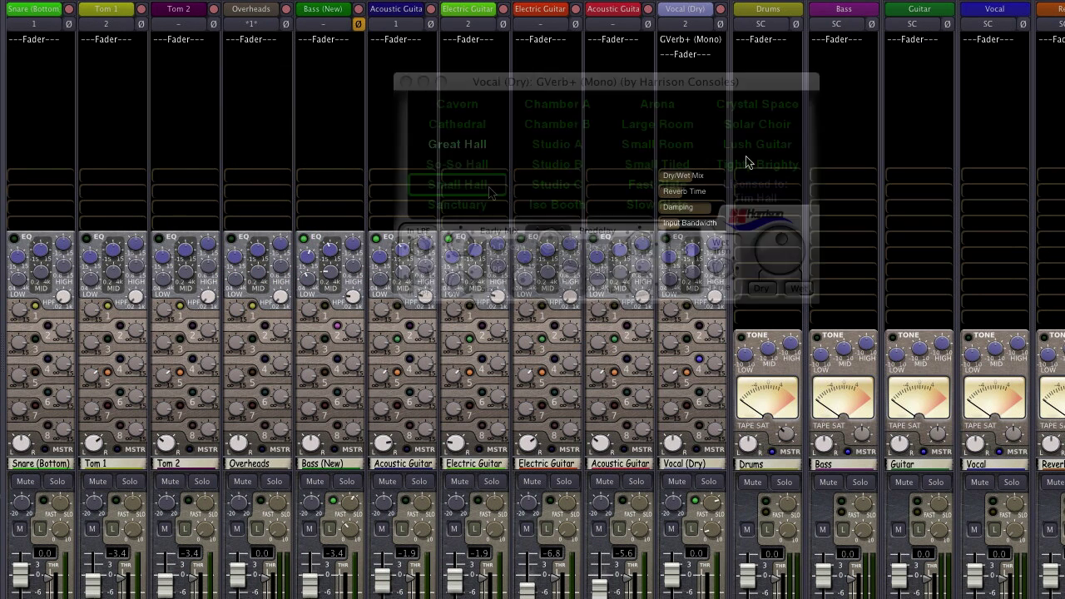
# - Try the Studio B and Chamber B presets on the vocal reverb and settle on Small Room
pyautogui.click(554, 165)
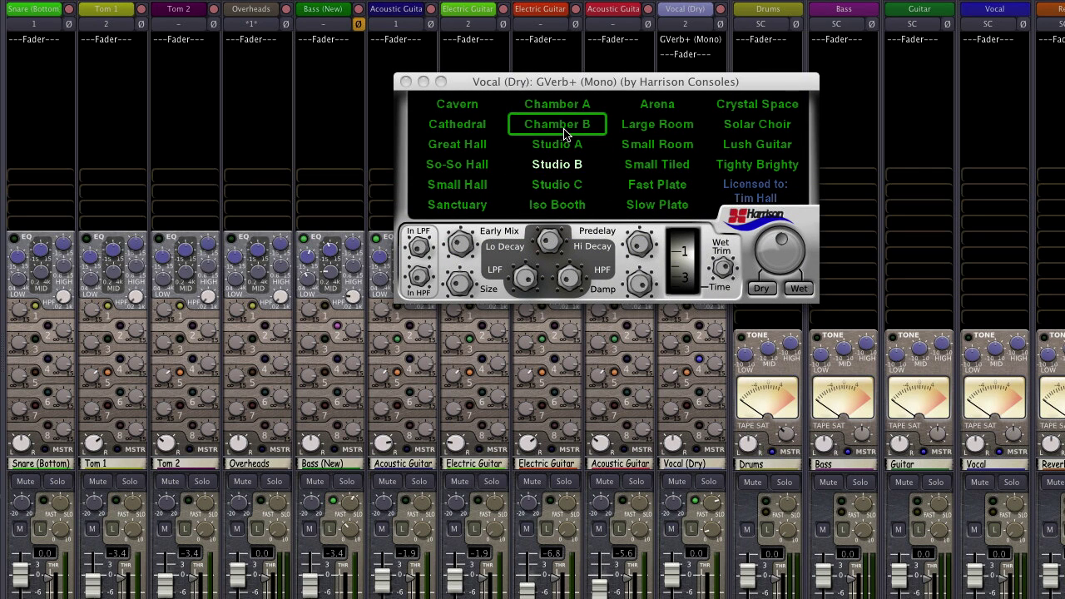
pyautogui.click(564, 132)
pyautogui.click(654, 148)
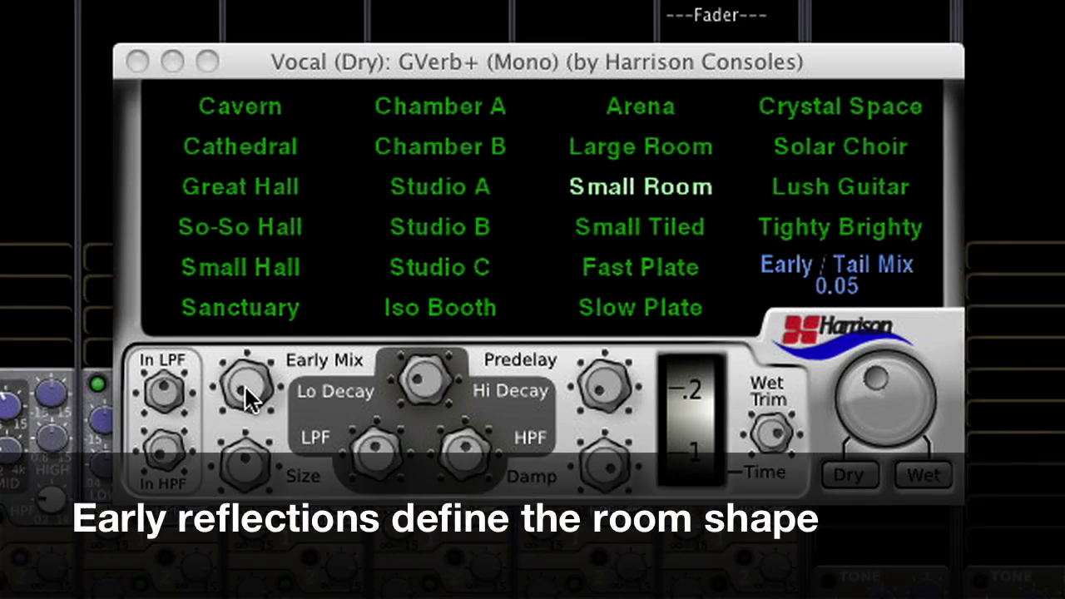
# - Sweep the Early / Tail Mix of the vocal's Small Room reverb up and down to compare early reflections with the tail
pyautogui.scroll(6, 244, 384)
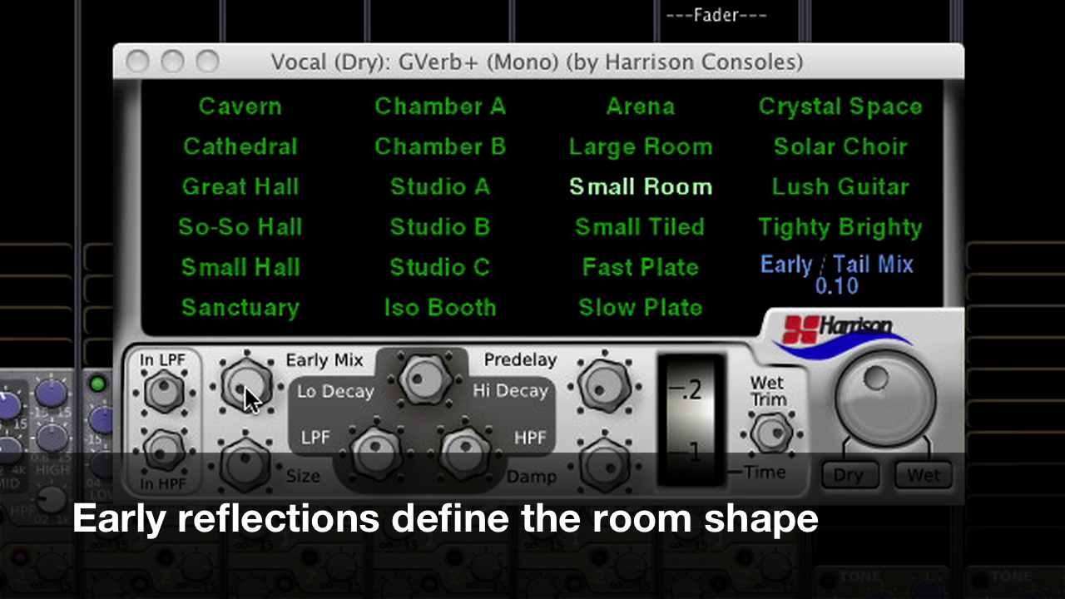
pyautogui.scroll(-5, 244, 384)
pyautogui.scroll(20, 244, 383)
pyautogui.scroll(1, 243, 384)
pyautogui.scroll(-2, 244, 384)
pyautogui.scroll(-7, 244, 383)
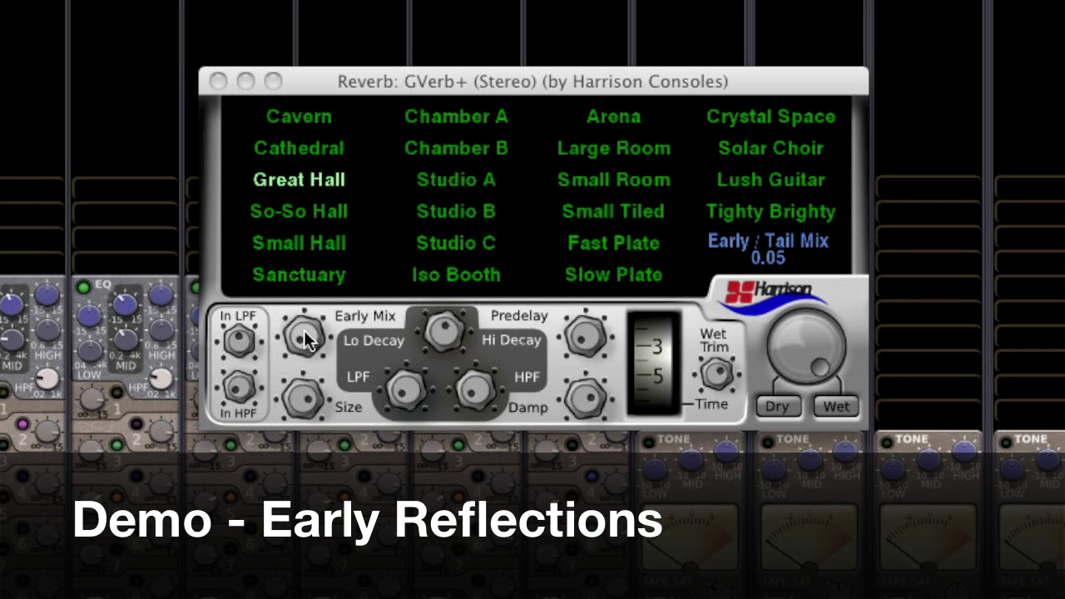
# - Sweep the Early / Tail Mix of the Reverb bus's Great Hall preset up to 0.89, down to 0.06 and back up
pyautogui.scroll(1, 304, 330)
pyautogui.scroll(1, 305, 331)
pyautogui.scroll(2, 305, 338)
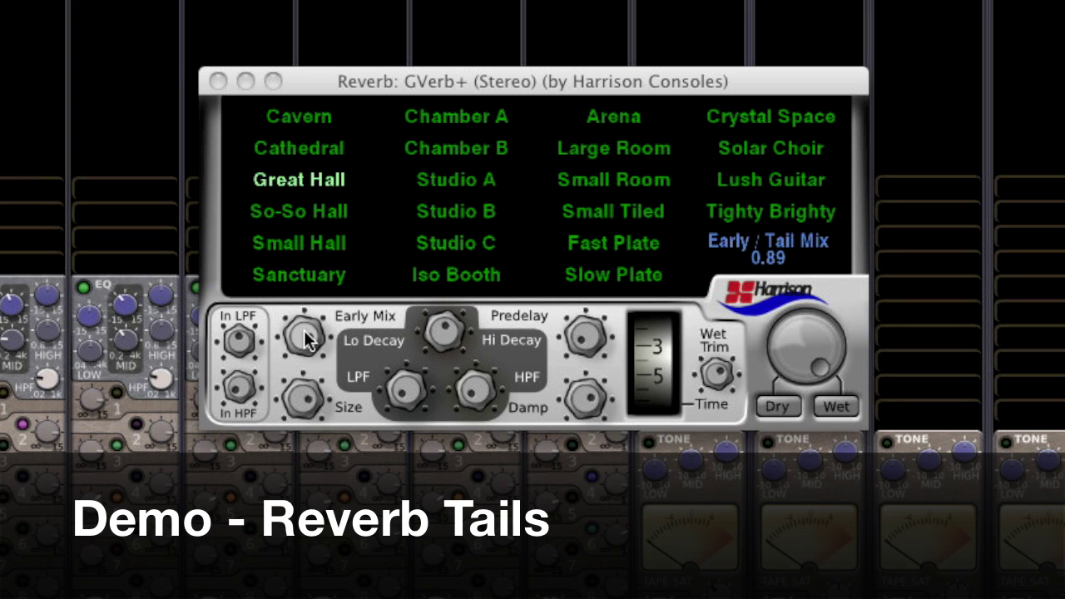
pyautogui.scroll(-15, 304, 337)
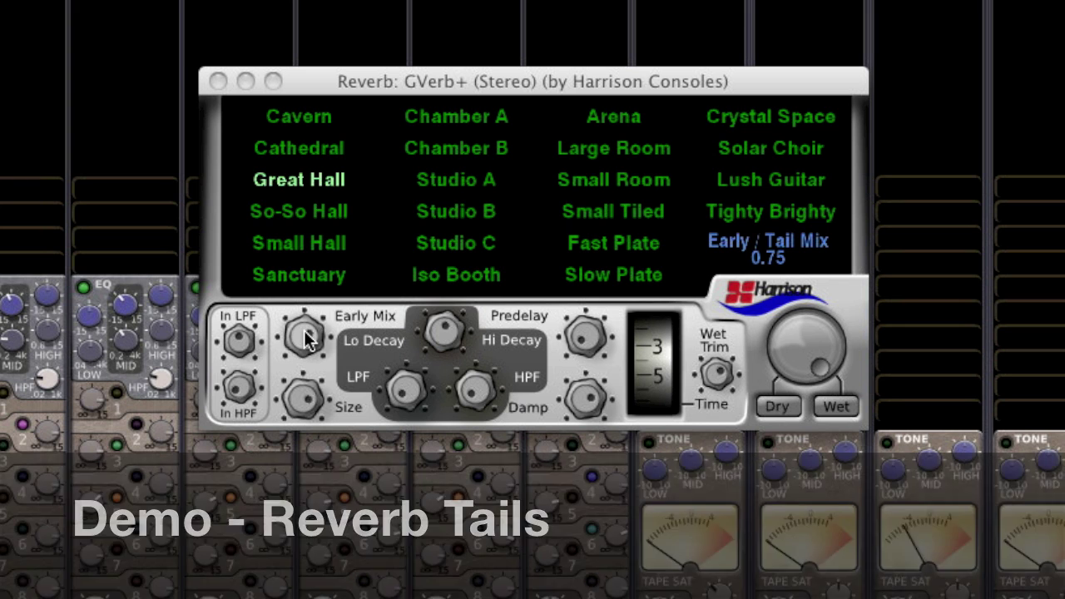
pyautogui.scroll(-5, 305, 337)
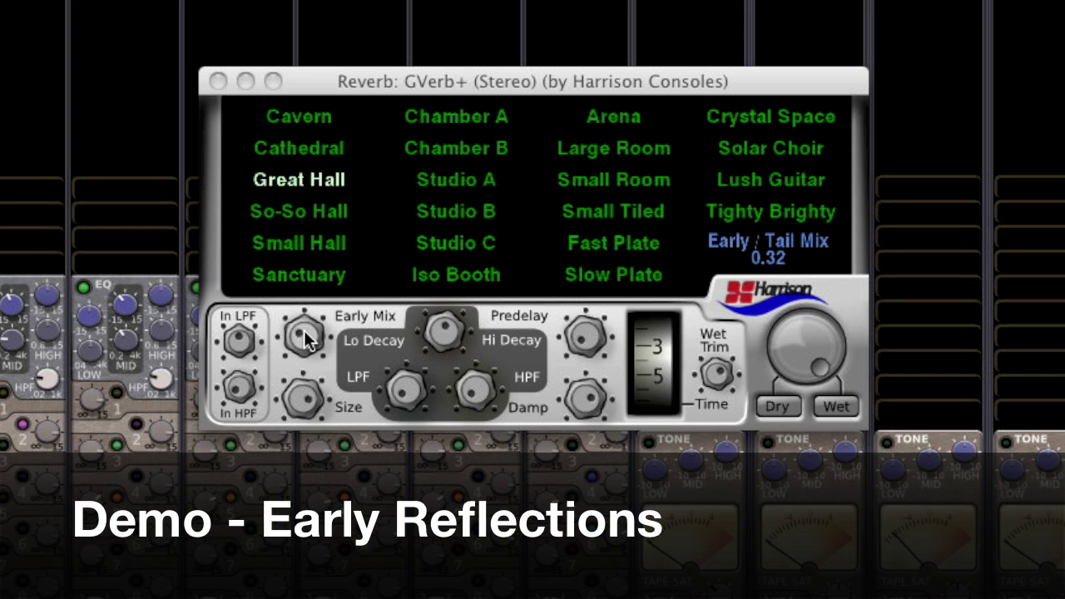
pyautogui.scroll(-8, 305, 337)
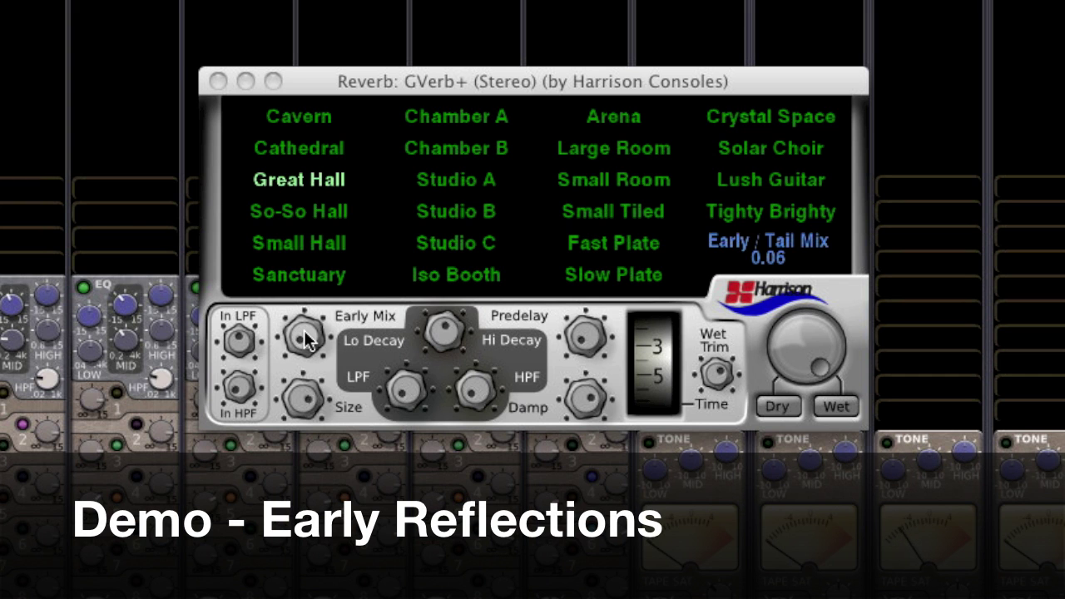
pyautogui.scroll(15, 305, 335)
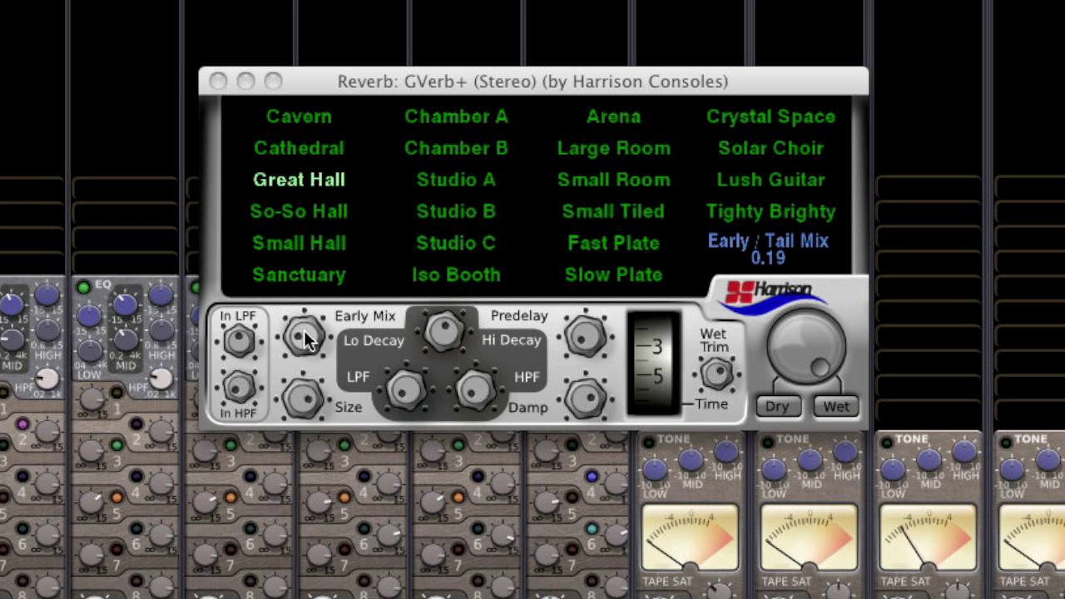
pyautogui.scroll(8, 304, 337)
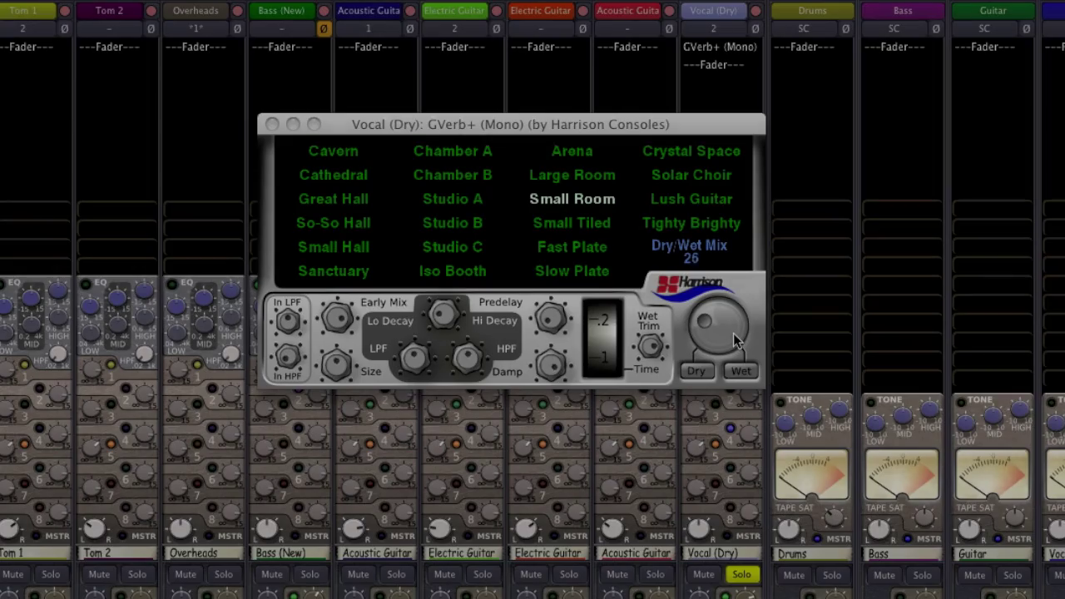
# - Raise the Dry/Wet Mix of the Small Room reverb on the Vocal (Dry) track beyond 34
pyautogui.scroll(9, 733, 333)
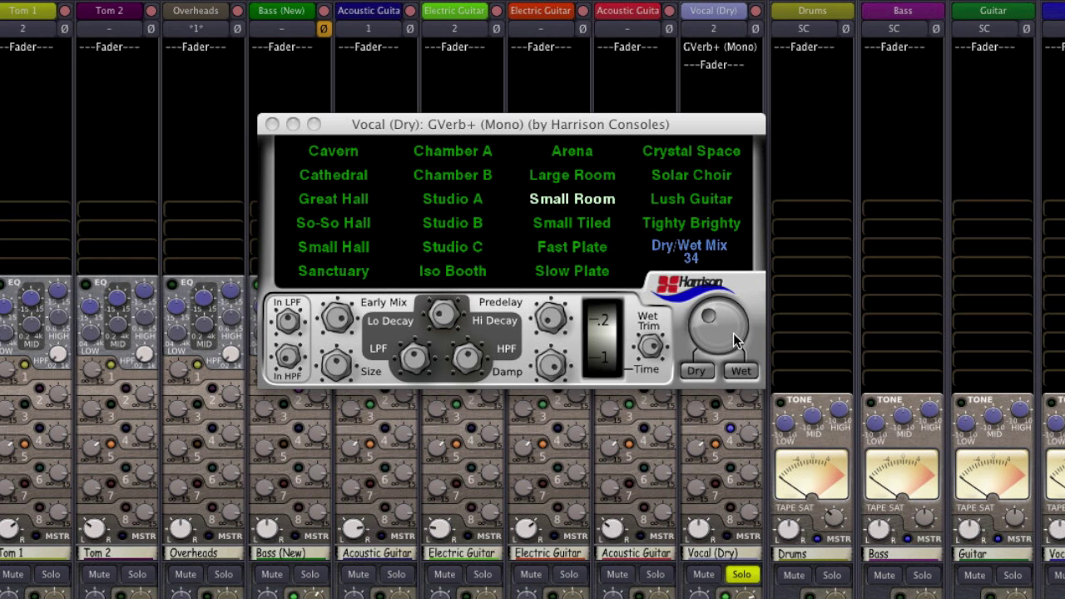
pyautogui.scroll(2, 733, 333)
pyautogui.scroll(11, 733, 333)
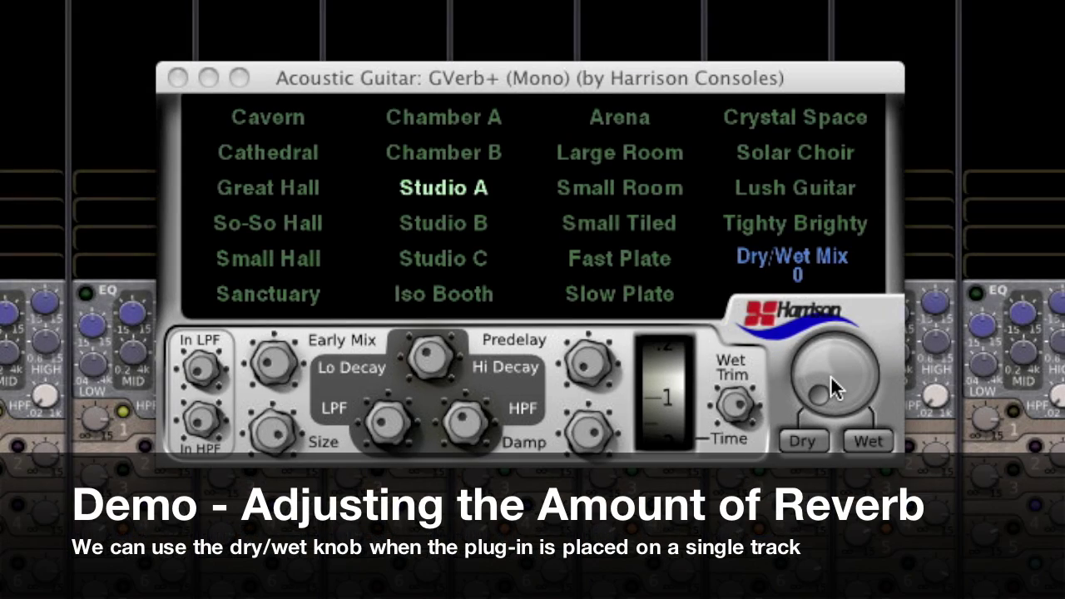
# - Raise the Dry/Wet Mix of the Acoustic Guitar's Studio A reverb to 74 and bring it back to about 21
pyautogui.scroll(14, 831, 377)
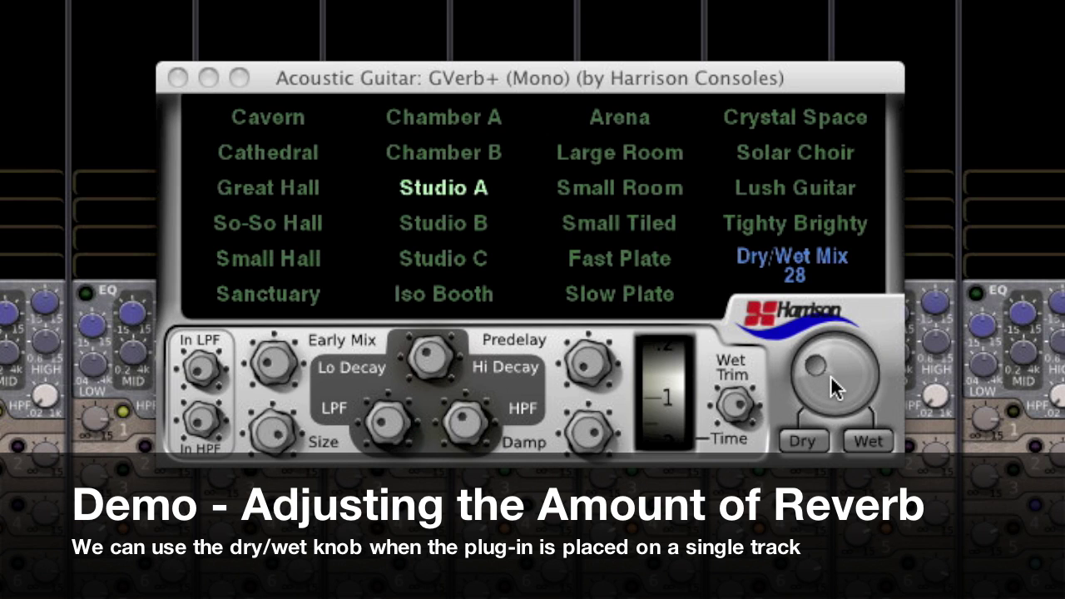
pyautogui.scroll(12, 830, 375)
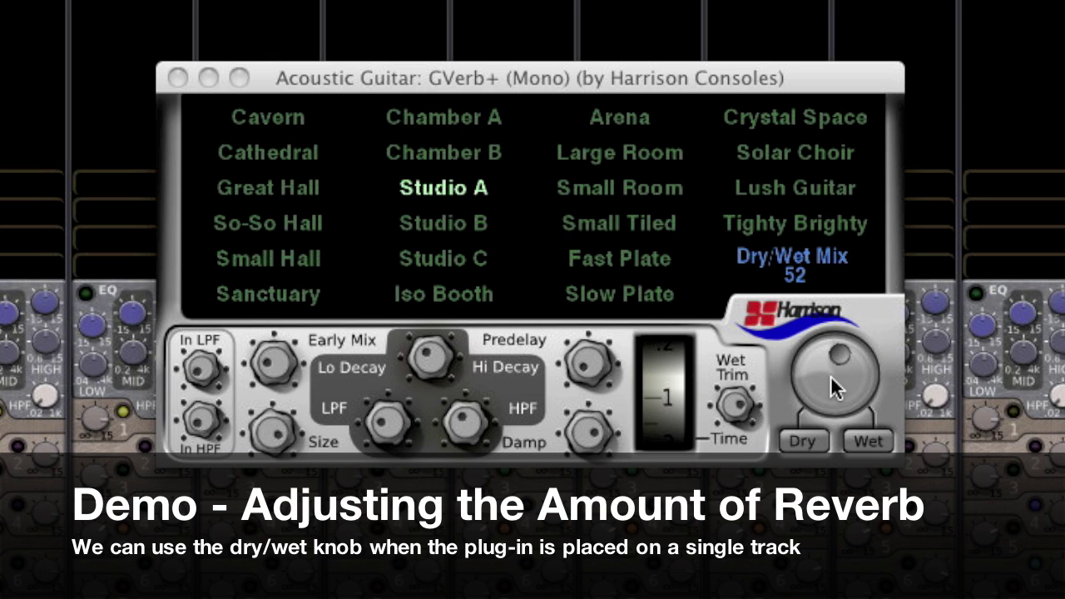
pyautogui.scroll(11, 831, 375)
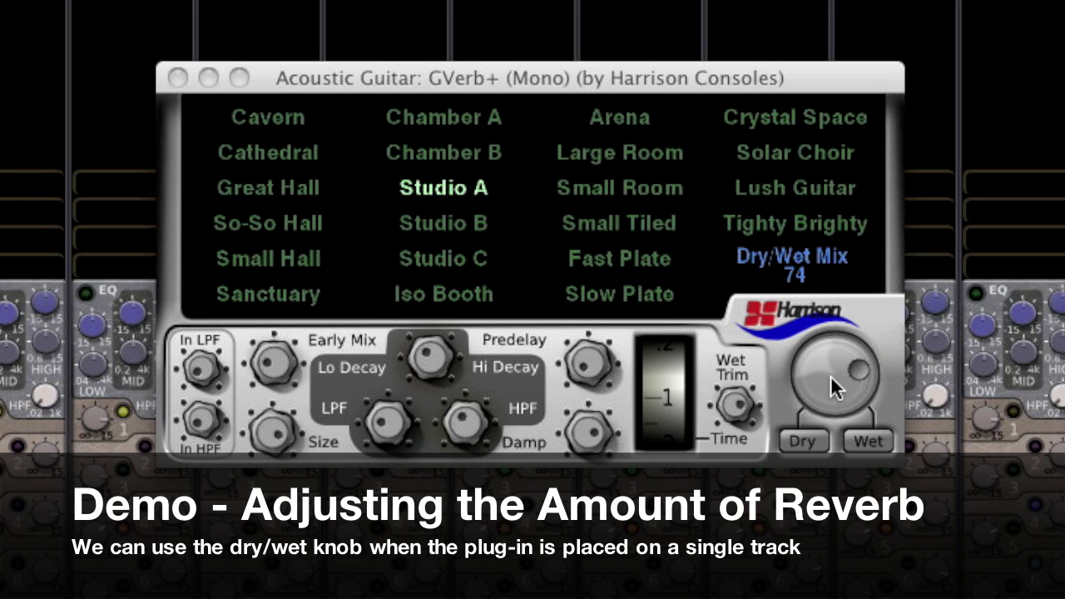
pyautogui.scroll(-9, 830, 376)
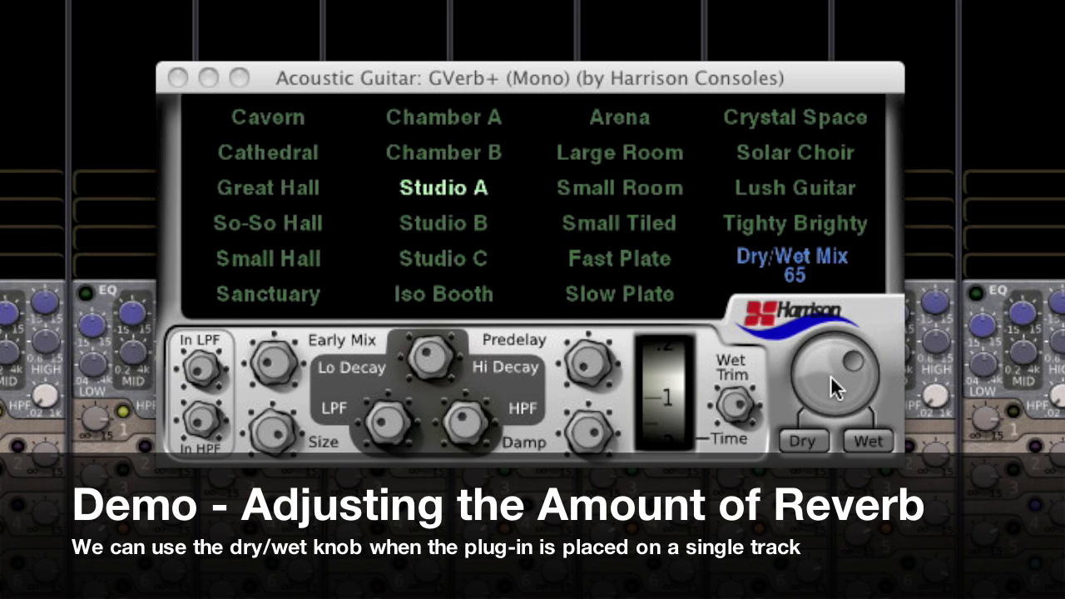
pyautogui.scroll(-4, 830, 375)
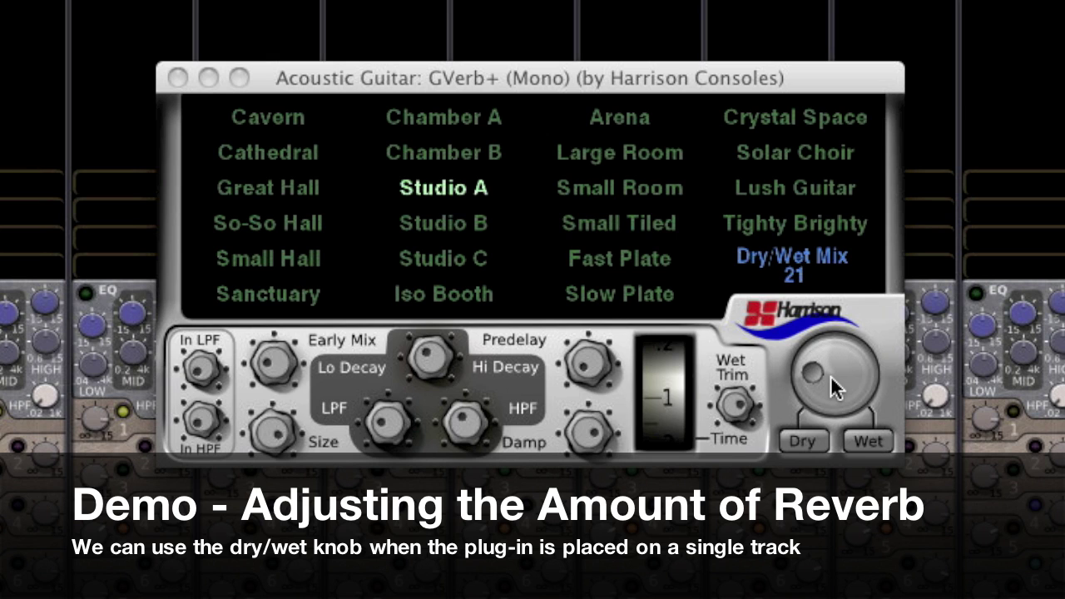
pyautogui.scroll(2, 830, 375)
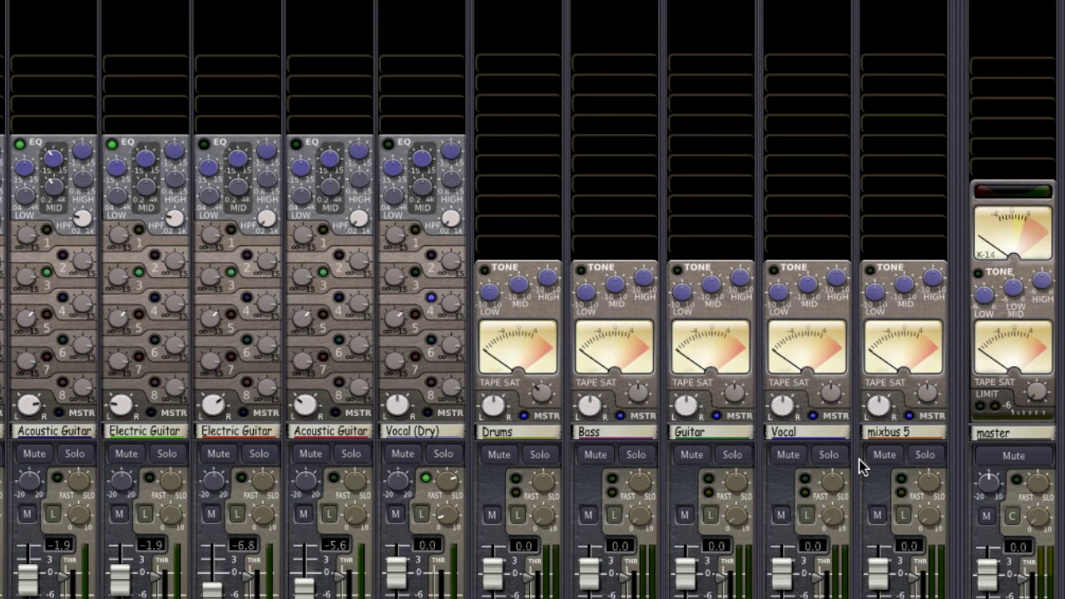
# - Rename mixbus 5 as Reverb
pyautogui.click(877, 436)
pyautogui.click(870, 442)
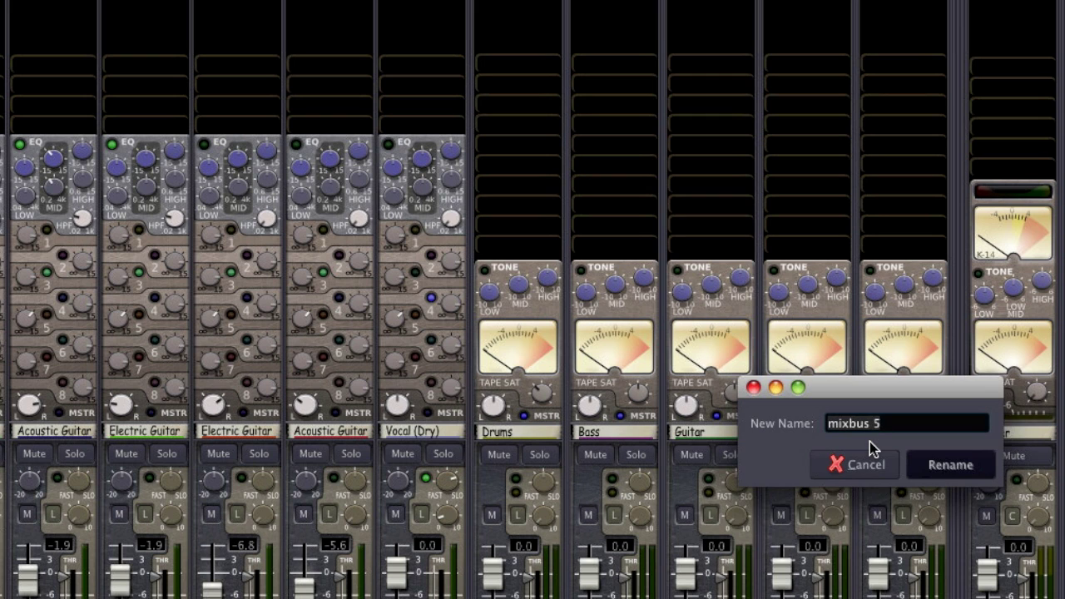
pyautogui.write('Reverb')
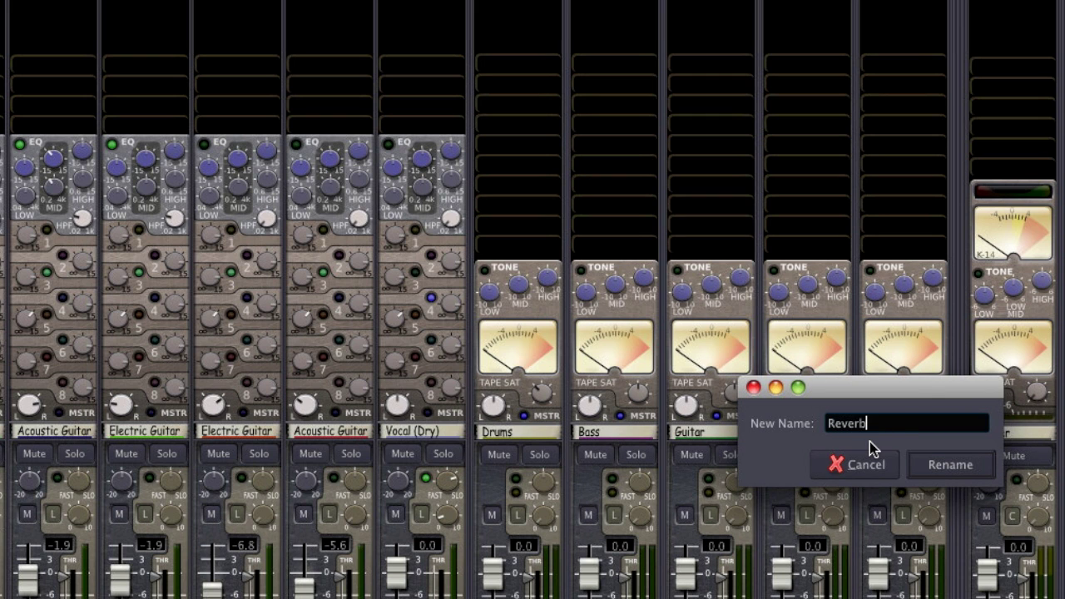
pyautogui.press('Return')
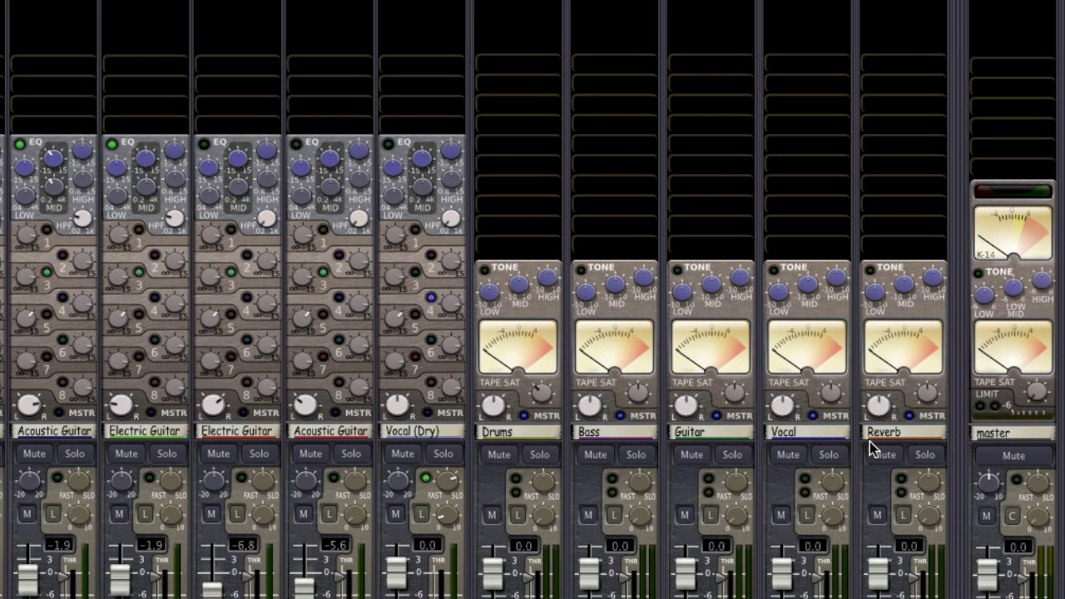
# - Insert GVerb+ (Stereo) on the Reverb bus, using the Fast Plate preset with the Dry/Wet Mix fully wet
pyautogui.doubleClick(874, 97)
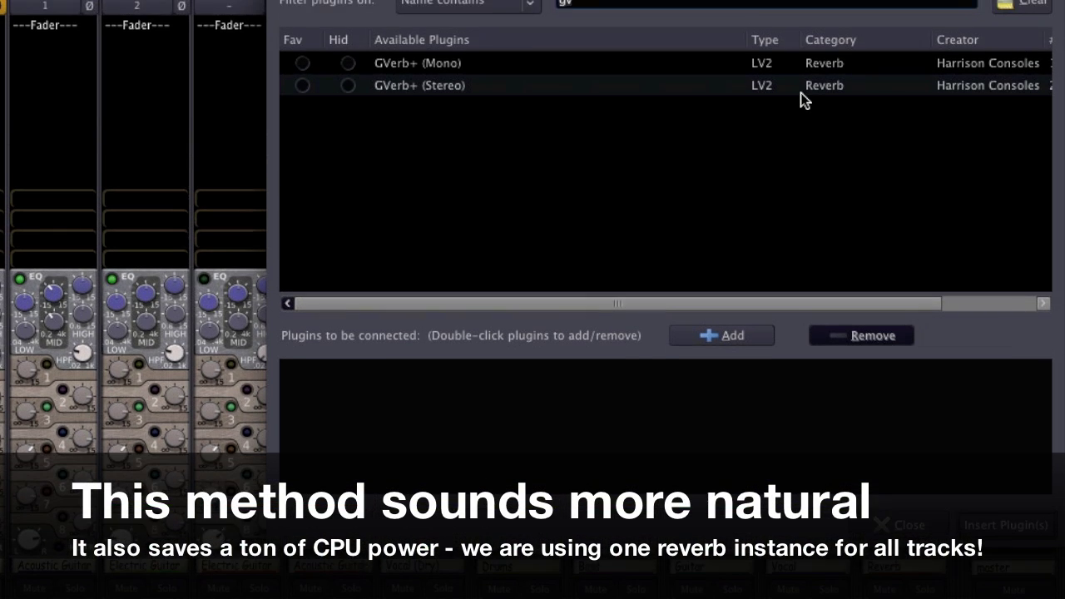
pyautogui.doubleClick(801, 21)
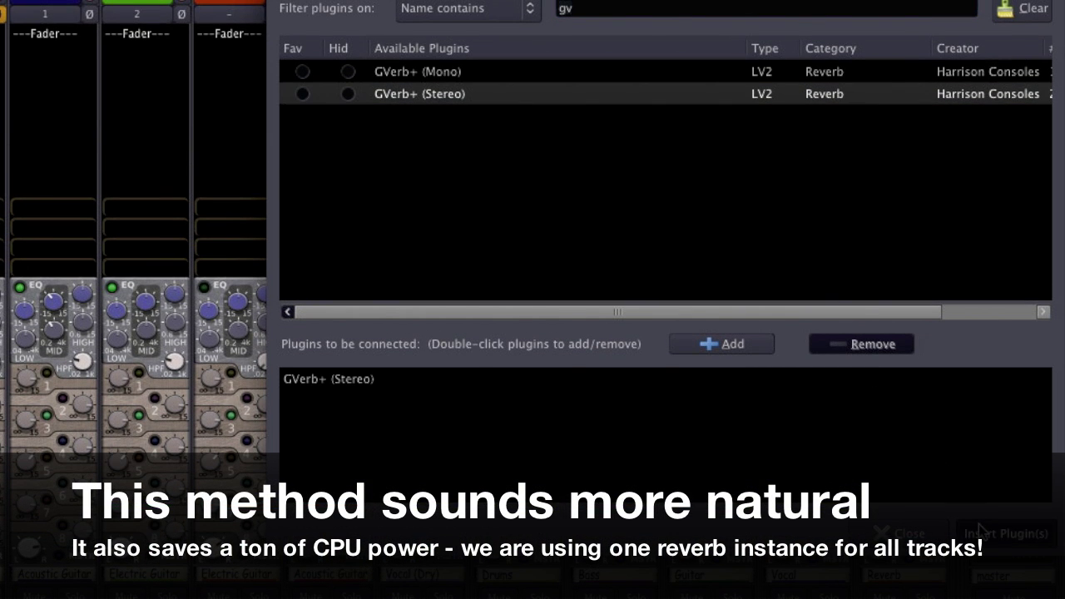
pyautogui.click(987, 532)
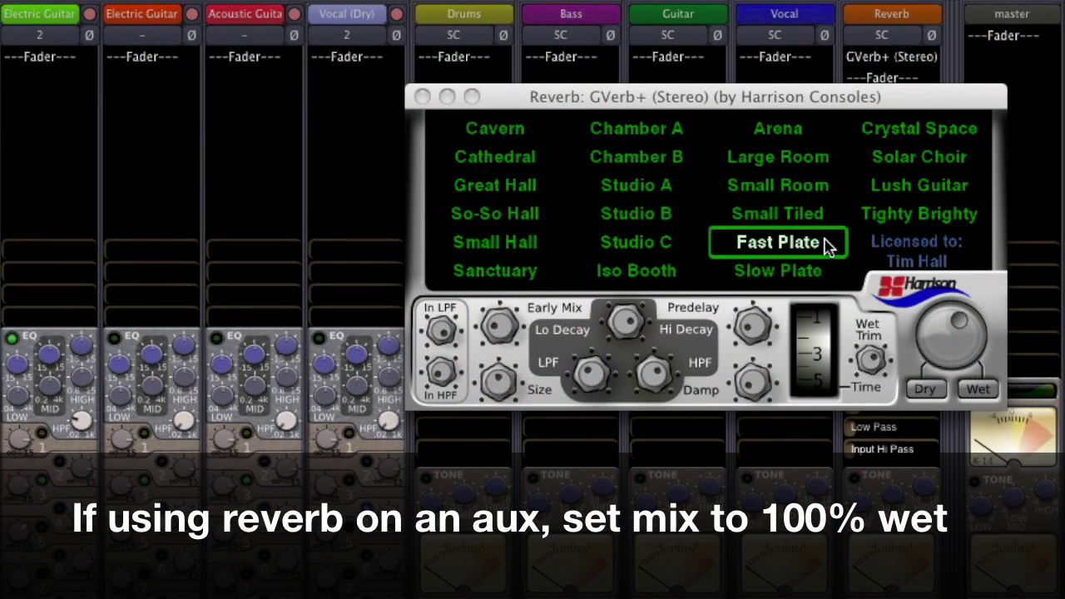
pyautogui.moveTo(926, 318)
pyautogui.scroll(10, 951, 328)
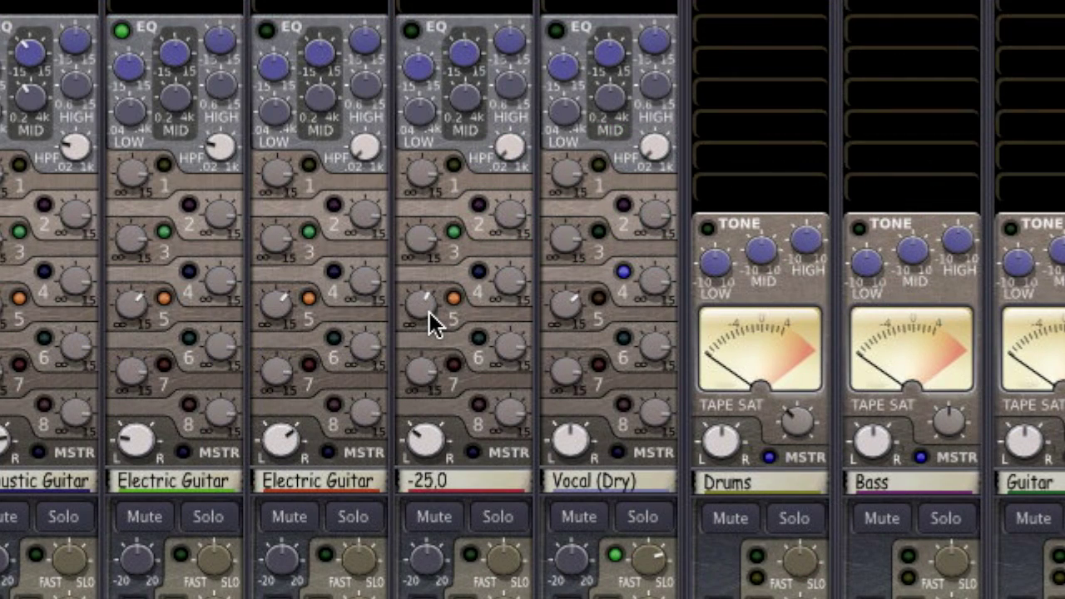
# - Adjust the mixbus 5 send of the Acoustic Guitar beside the vocal, and assign Vocal (Dry) to mixbus 5 with its send raised above -25 dB
pyautogui.scroll(-3, 430, 318)
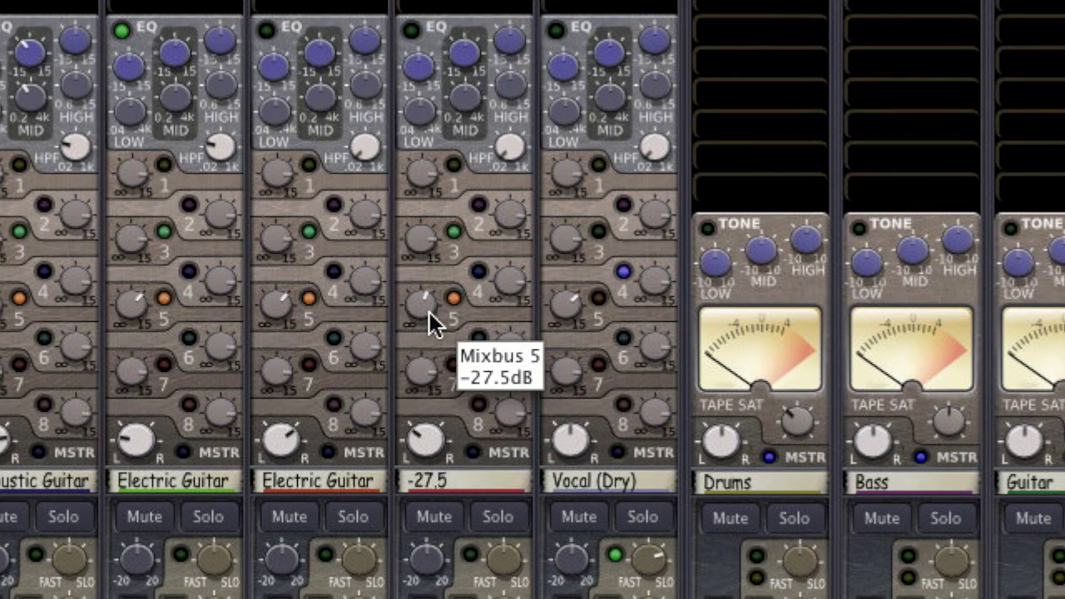
pyautogui.scroll(8, 430, 312)
pyautogui.click(600, 298)
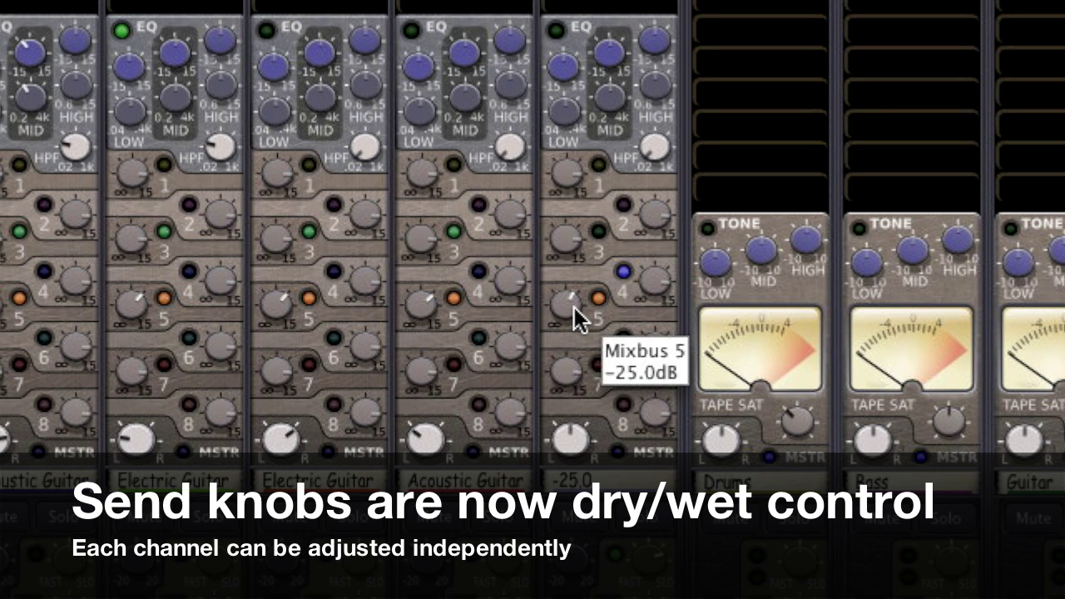
pyautogui.scroll(3, 574, 307)
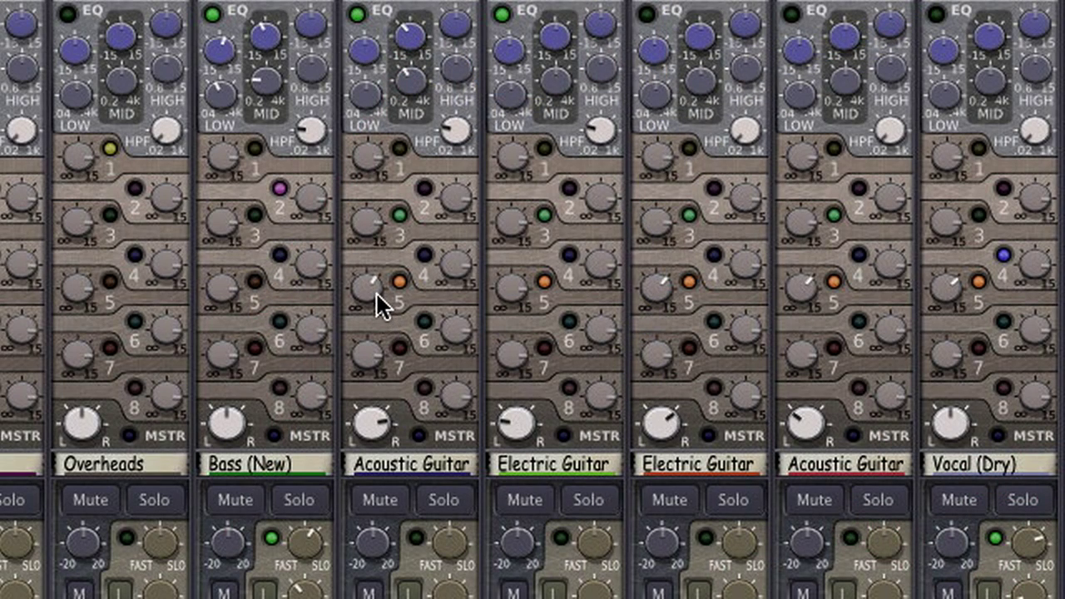
# - Raise the mixbus 5 send of the Acoustic Guitar next to Bass (New) to 5.0 dB and bring it back down
pyautogui.scroll(8, 366, 287)
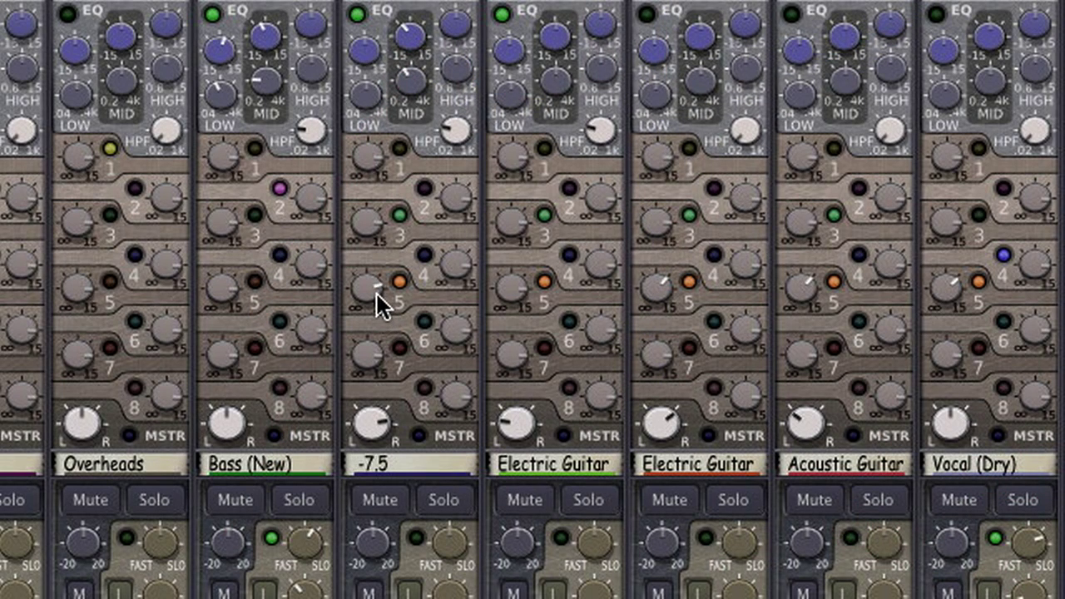
pyautogui.scroll(2, 377, 294)
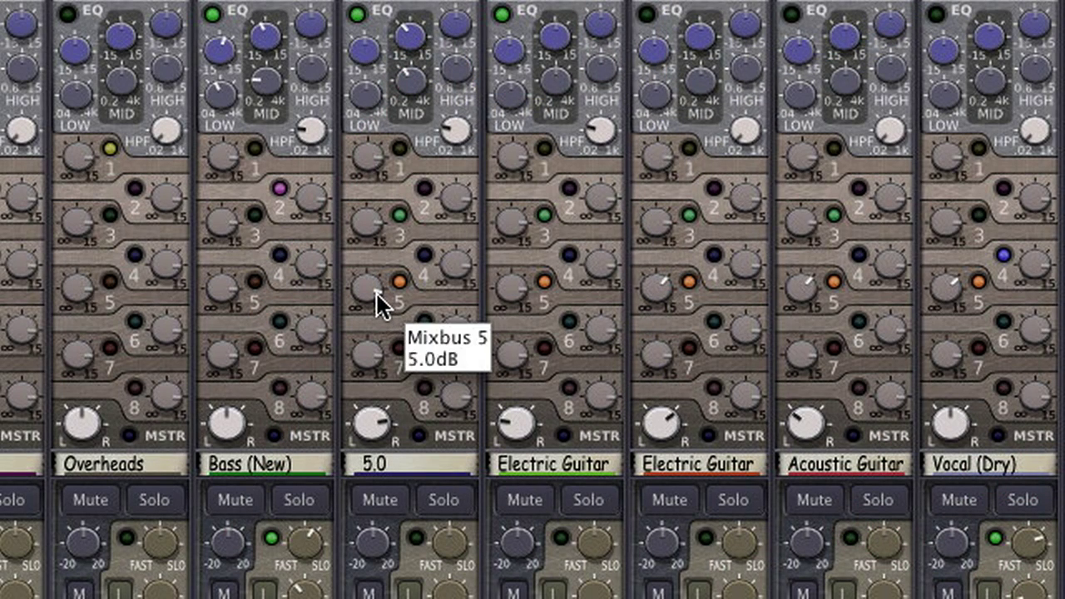
pyautogui.scroll(-9, 505, 287)
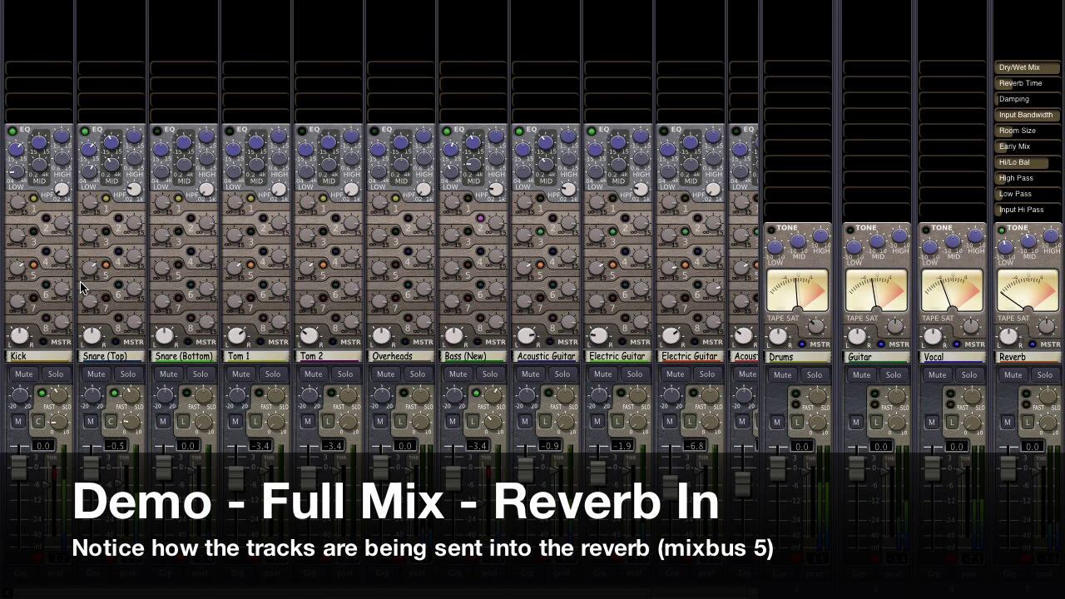
pyautogui.moveTo(88, 278)
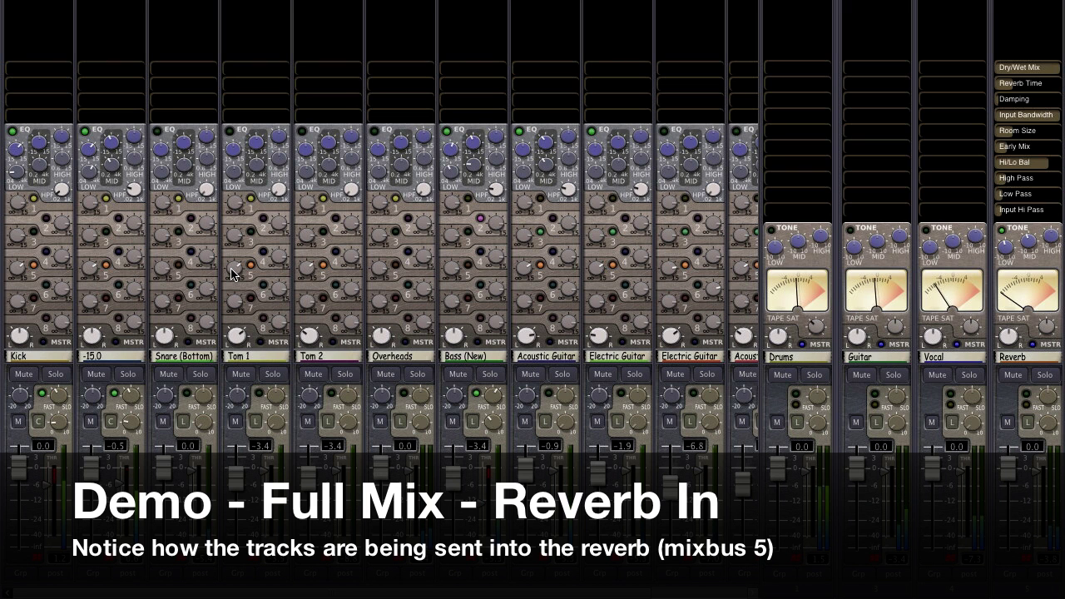
# - Check the mixbus 5 send levels across the drum, guitar and vocal tracks during full-mix playback
pyautogui.moveTo(232, 275)
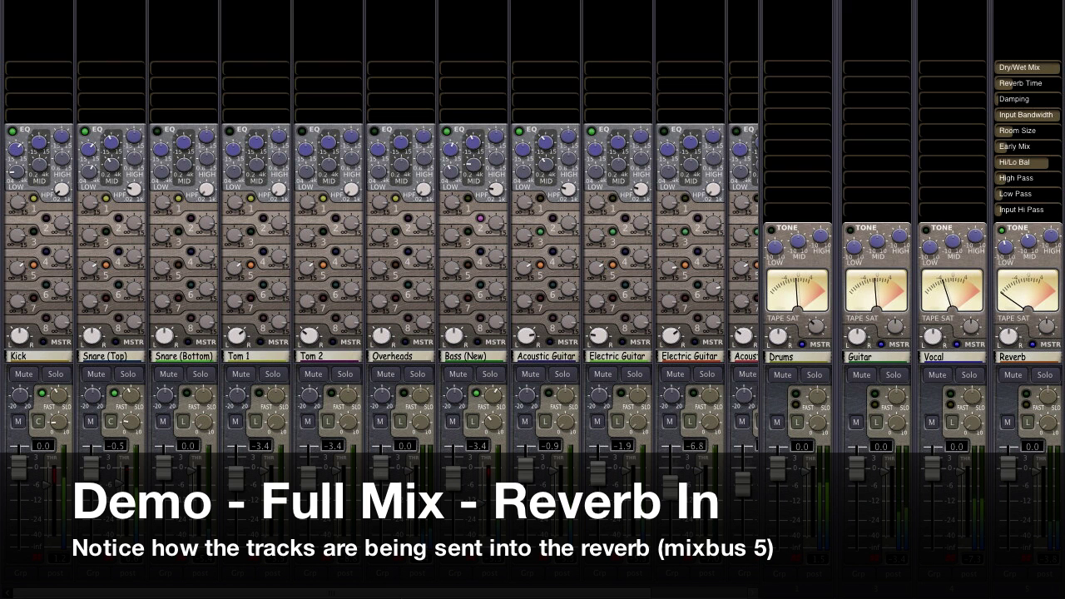
pyautogui.moveTo(426, 594); pyautogui.dragTo(533, 587)
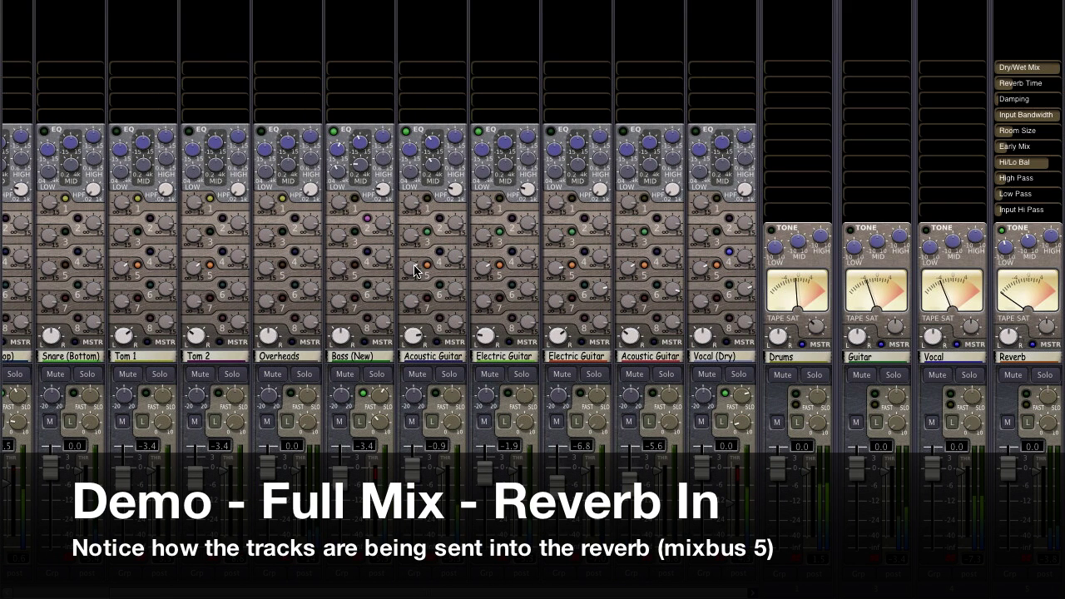
pyautogui.moveTo(415, 273)
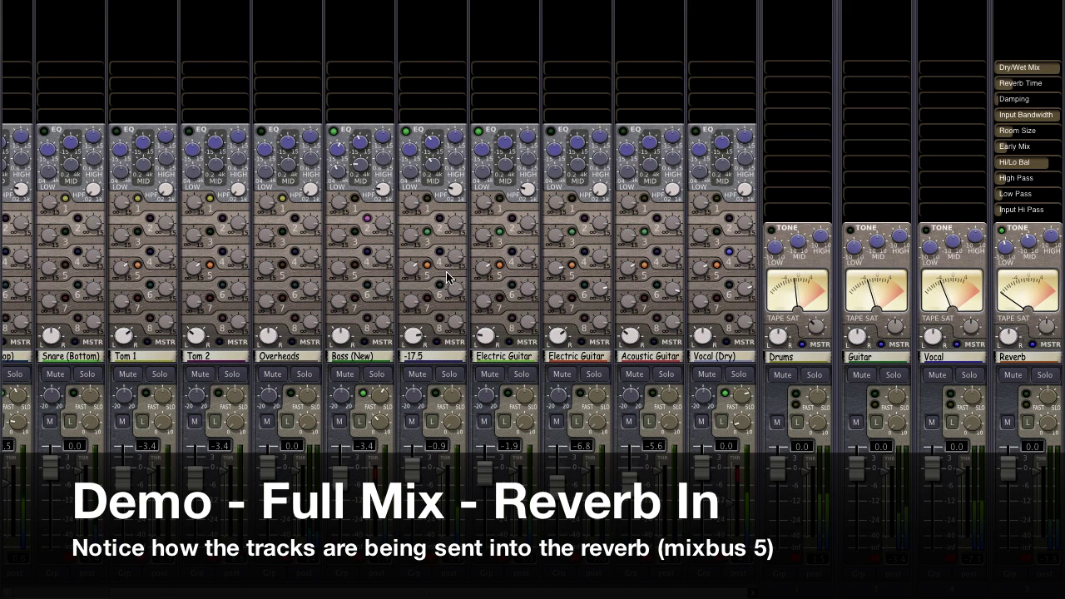
pyautogui.moveTo(479, 272)
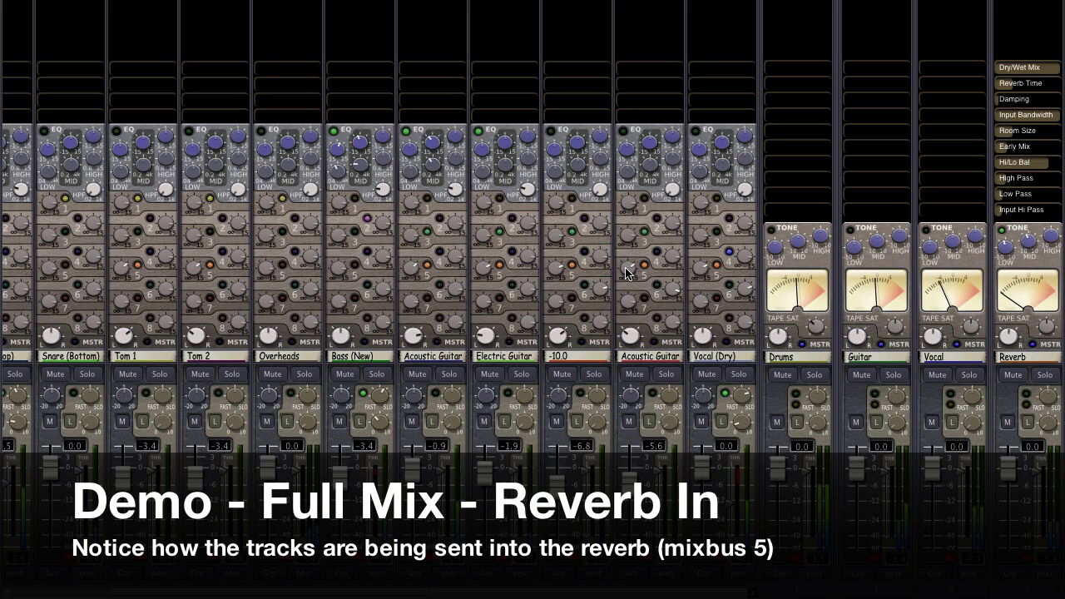
pyautogui.moveTo(630, 275)
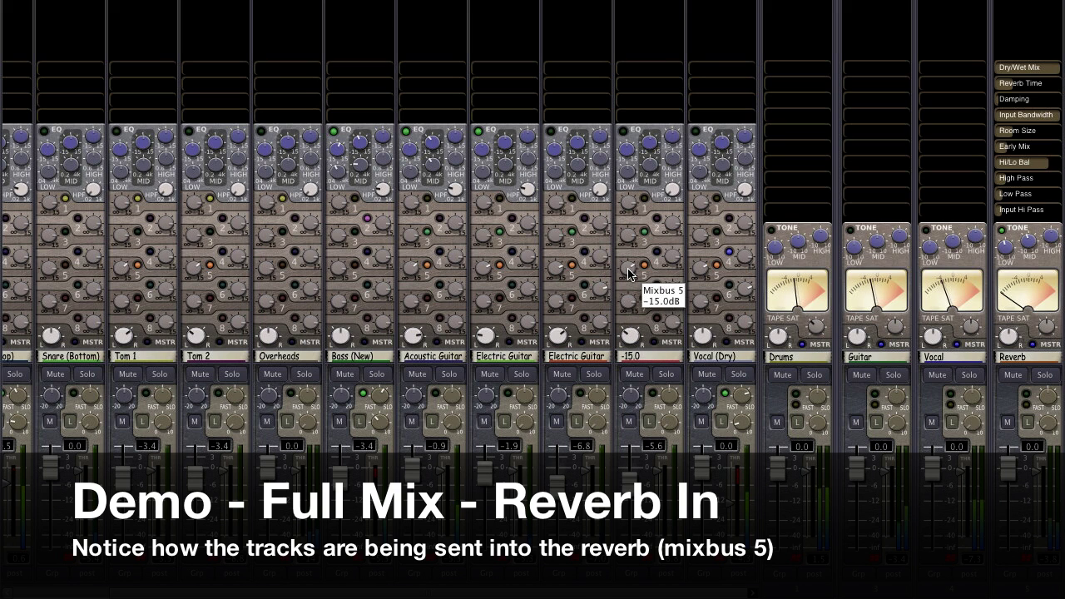
pyautogui.moveTo(699, 274)
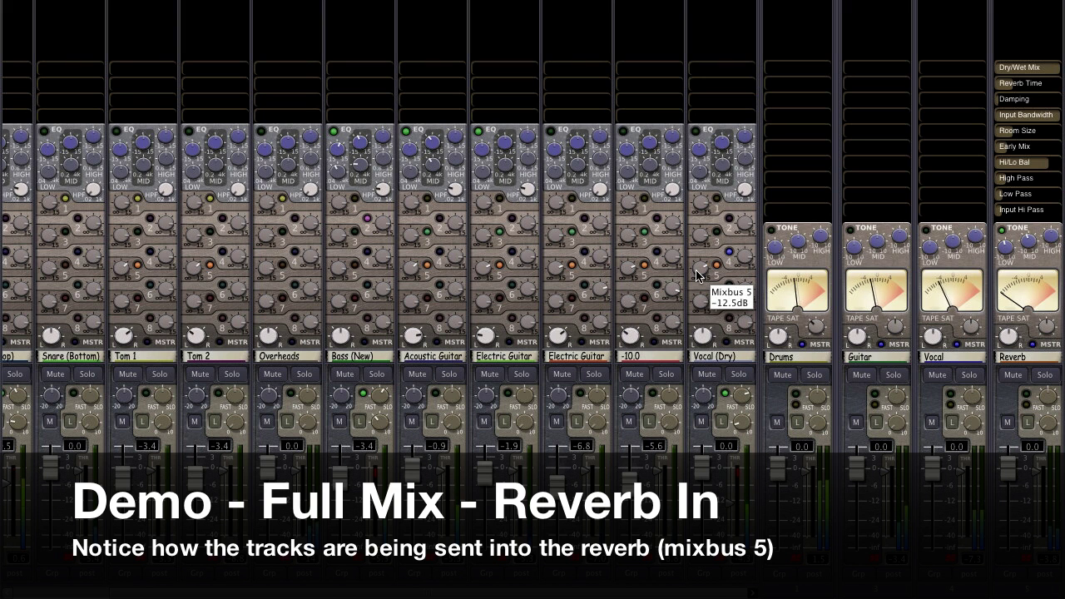
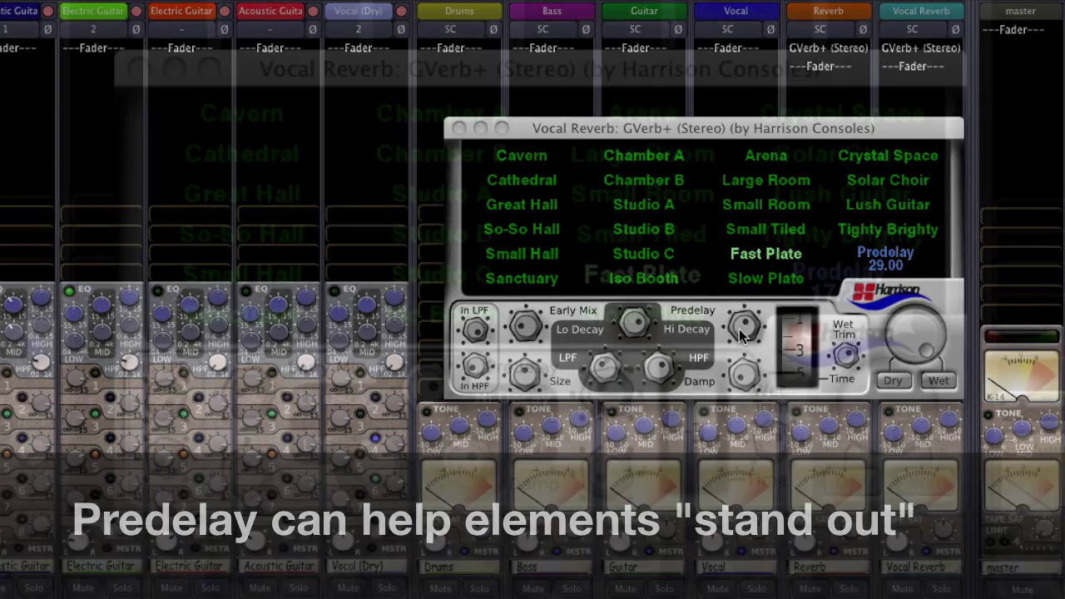
# - Sweep the Predelay of the Vocal Reverb bus's GVerb+ up and down, passing through 22.75
pyautogui.scroll(-4, 742, 334)
pyautogui.scroll(2, 741, 334)
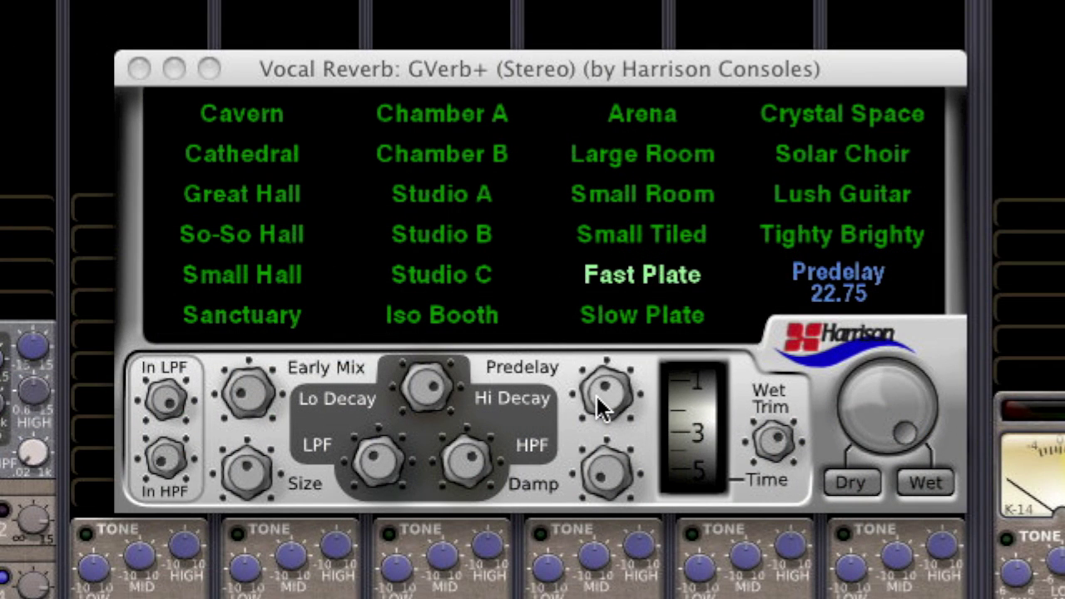
pyautogui.scroll(1, 600, 398)
pyautogui.scroll(-4, 599, 398)
pyautogui.scroll(3, 599, 398)
pyautogui.scroll(3, 599, 398)
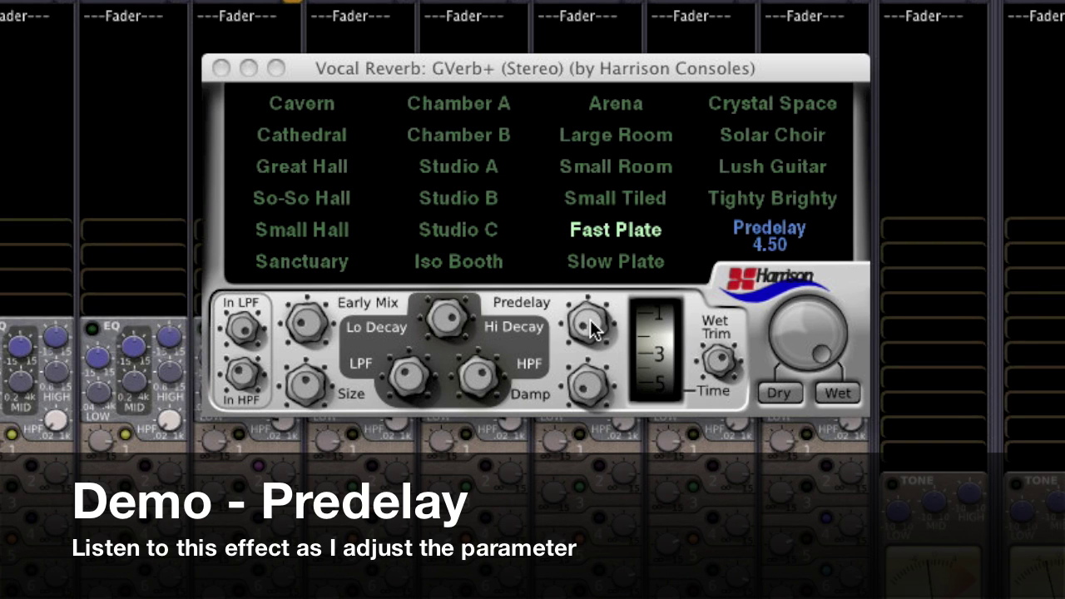
# - Raise the Vocal Reverb GVerb+ Predelay gradually to 116.26 while the mix plays
pyautogui.scroll(10, 591, 328)
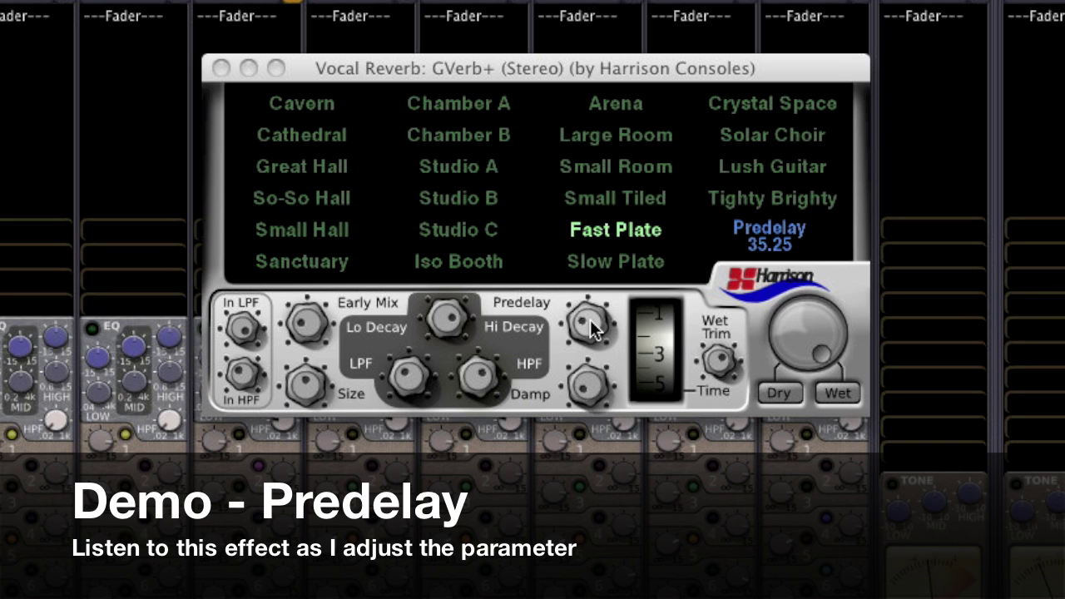
pyautogui.scroll(12, 592, 328)
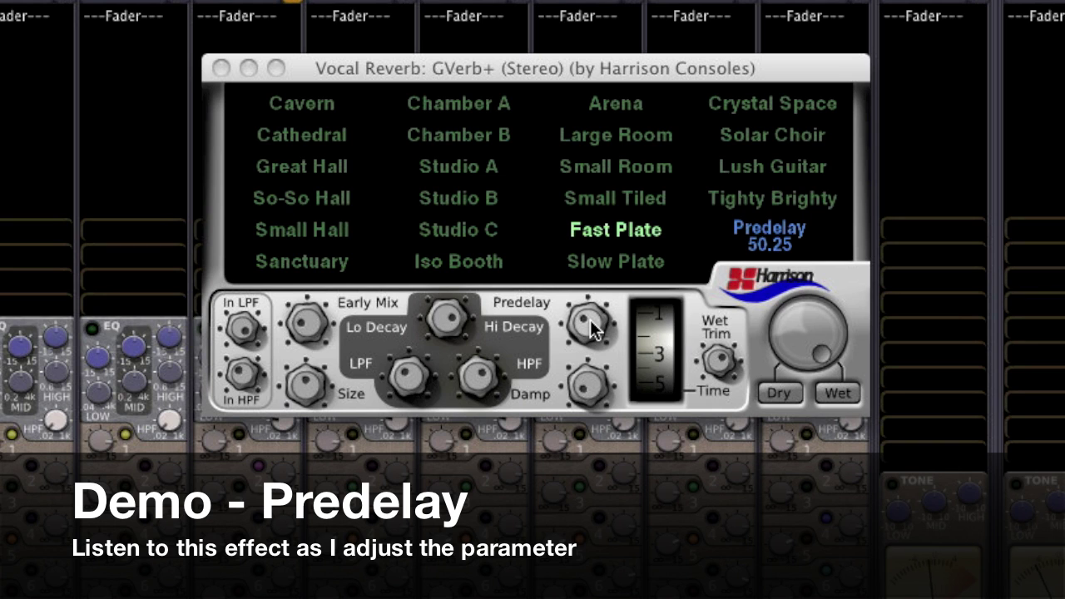
pyautogui.scroll(4, 591, 328)
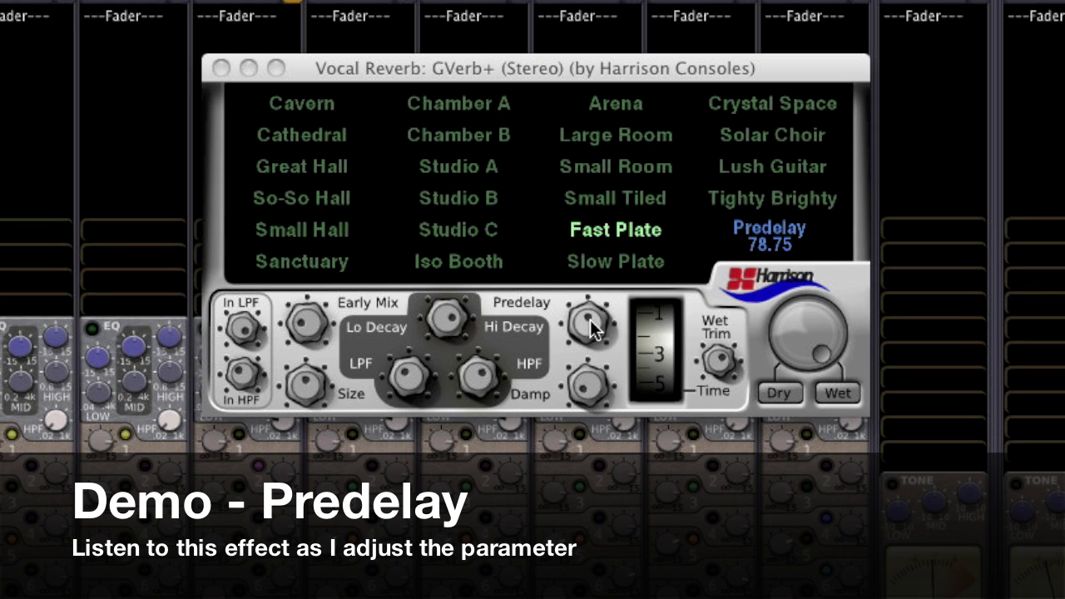
pyautogui.scroll(2, 592, 328)
pyautogui.scroll(6, 592, 328)
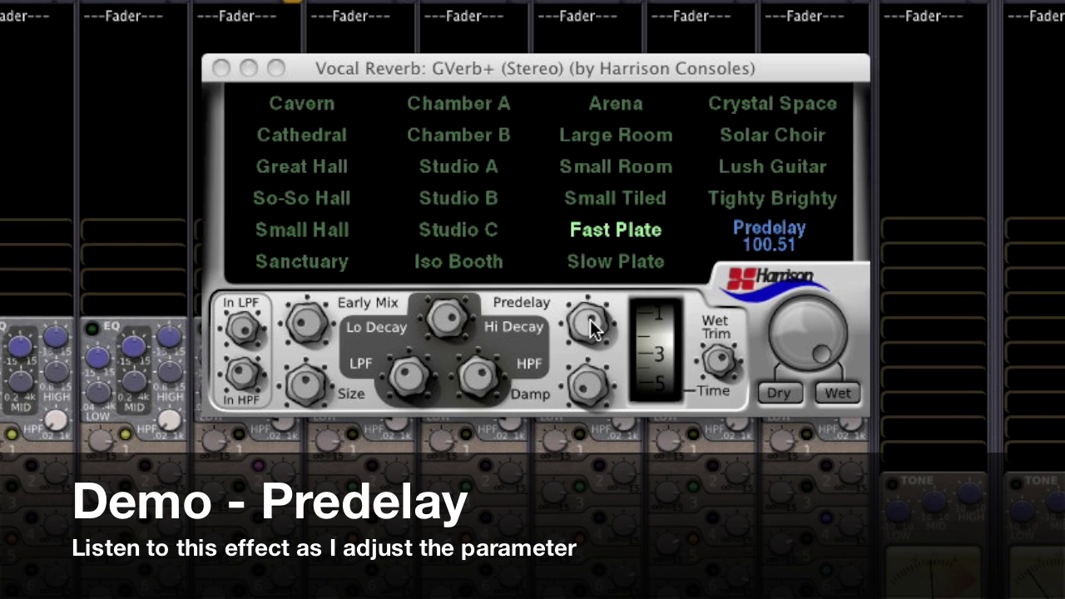
pyautogui.scroll(1, 592, 328)
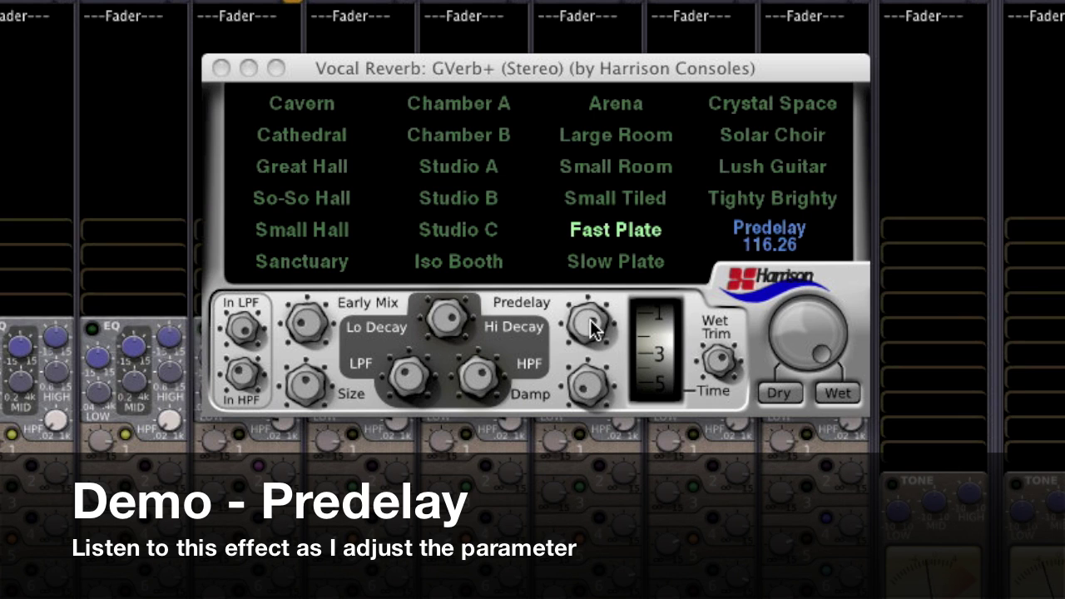
# - Lower the Vocal Reverb GVerb+ Predelay gradually to 4.50 during playback
pyautogui.scroll(-4, 591, 328)
pyautogui.scroll(-15, 592, 328)
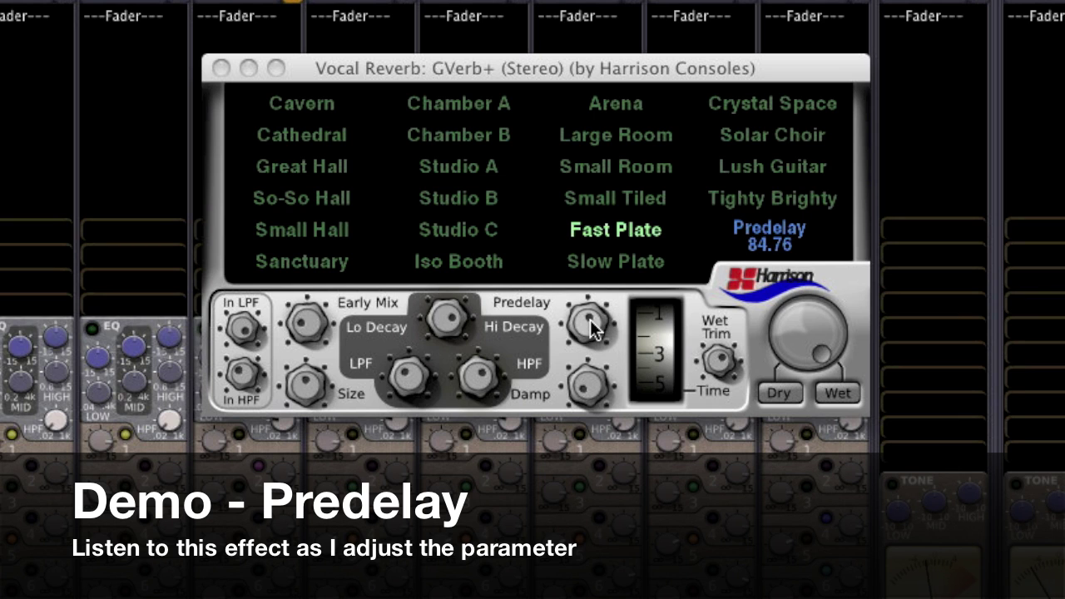
pyautogui.scroll(-2, 592, 328)
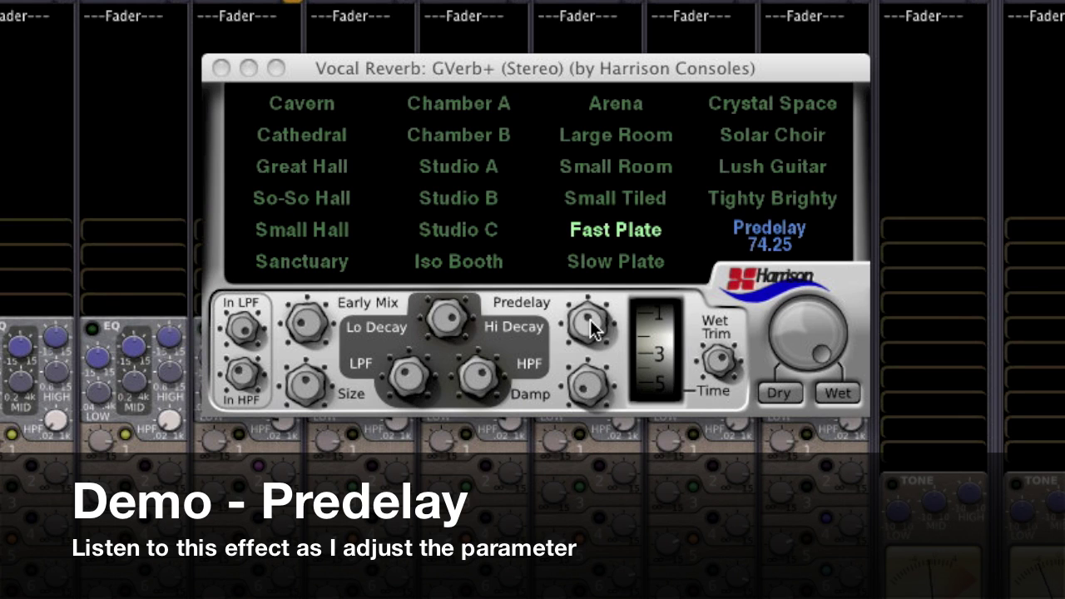
pyautogui.scroll(-20, 592, 328)
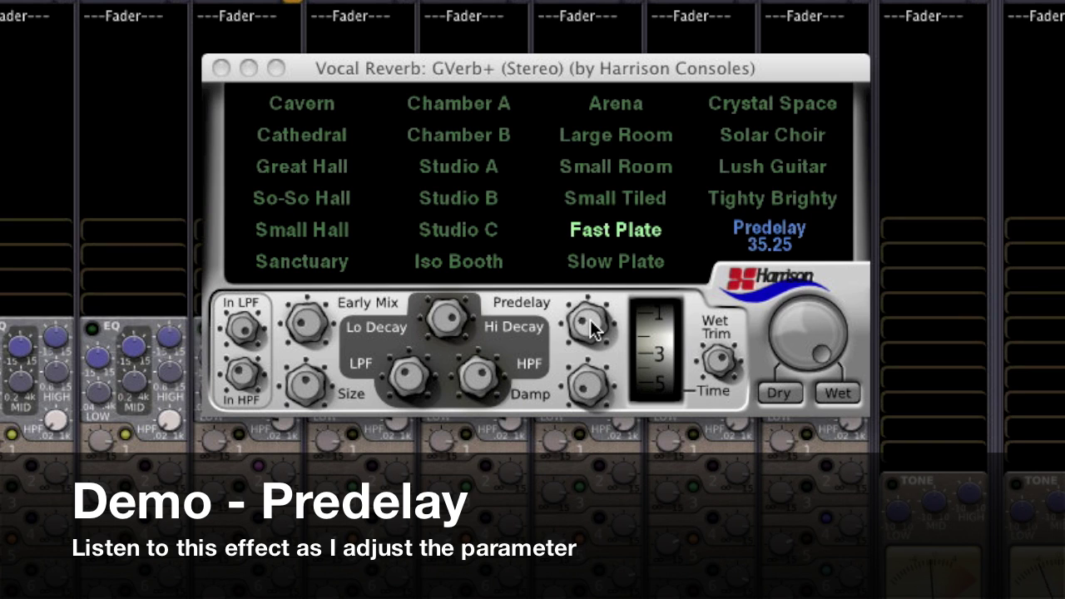
pyautogui.scroll(-16, 592, 328)
pyautogui.scroll(-9, 592, 327)
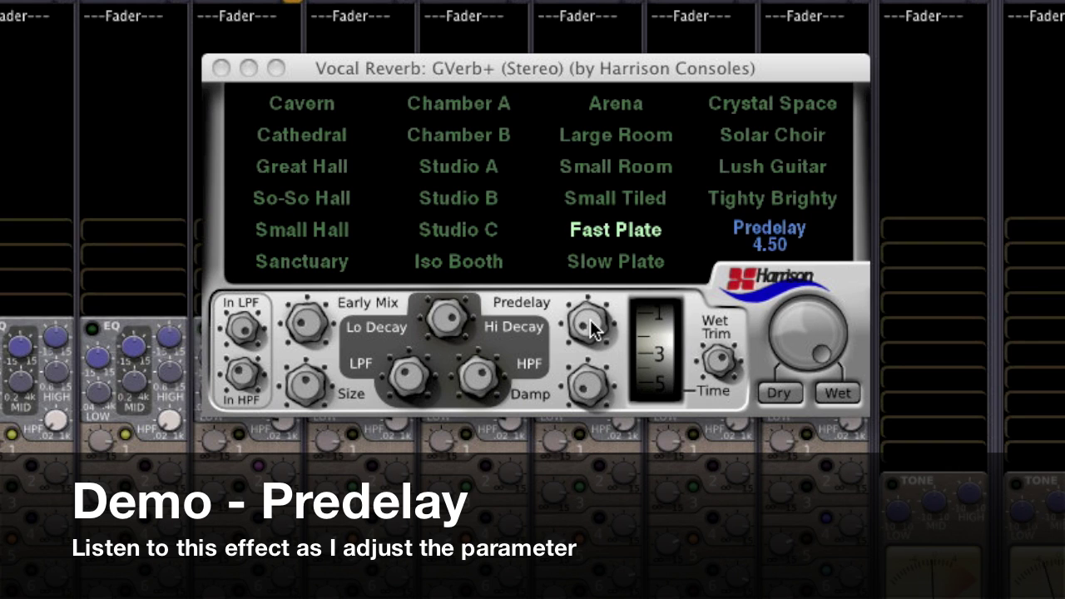
# - Raise the Vocal Reverb GVerb+ Predelay to 88.51, and reduce it again
pyautogui.scroll(20, 592, 328)
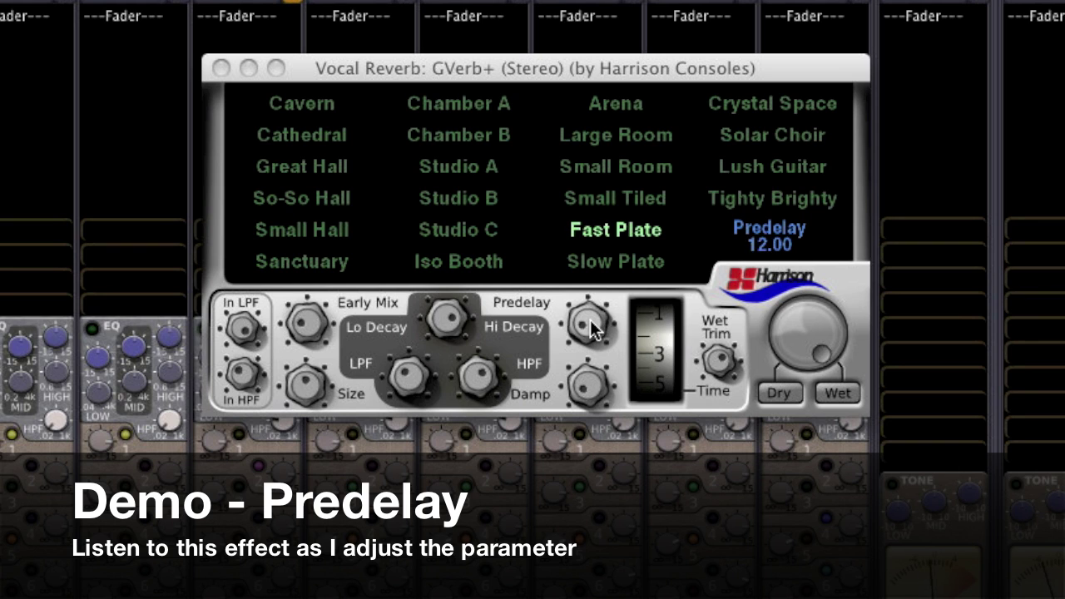
pyautogui.scroll(2, 592, 328)
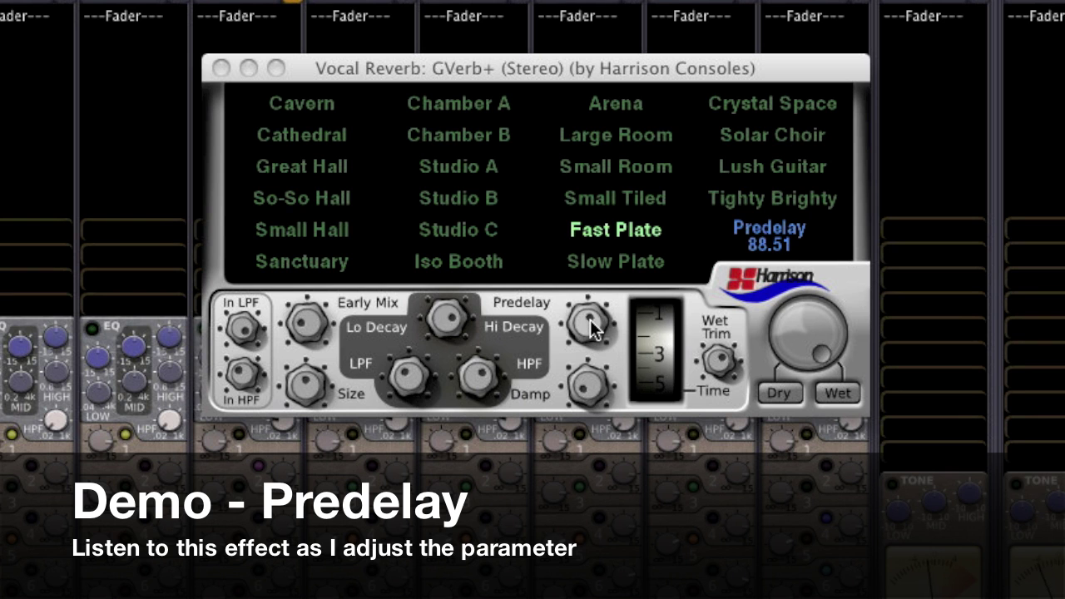
pyautogui.scroll(-10, 592, 328)
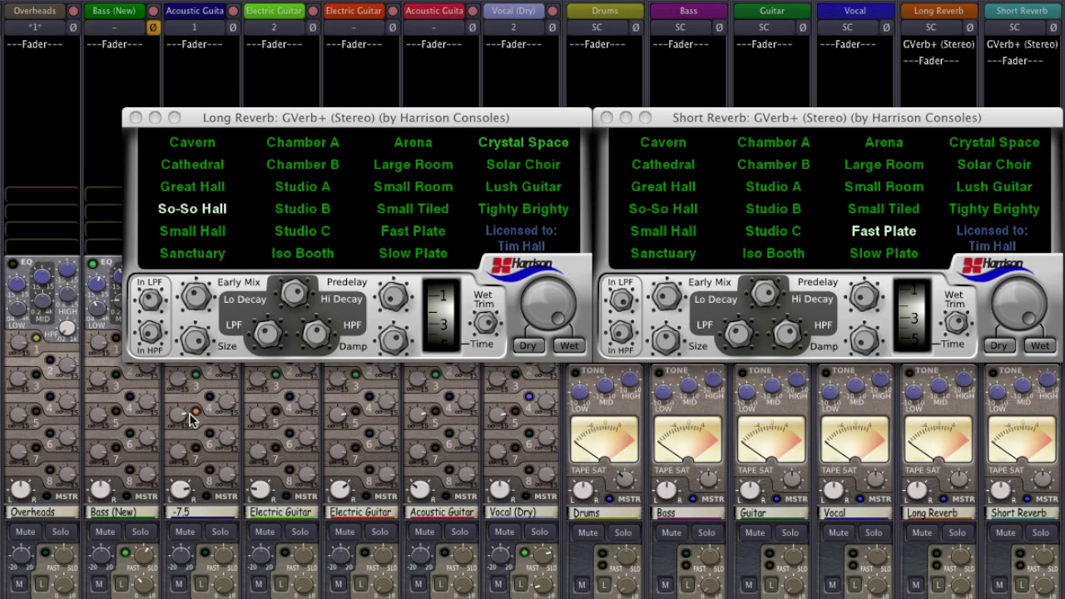
# - Assign the green Electric Guitar to mixbus 5, and the orange Electric Guitar and red Acoustic Guitar to mixbus 6
pyautogui.moveTo(270, 418); pyautogui.dragTo(271, 423)
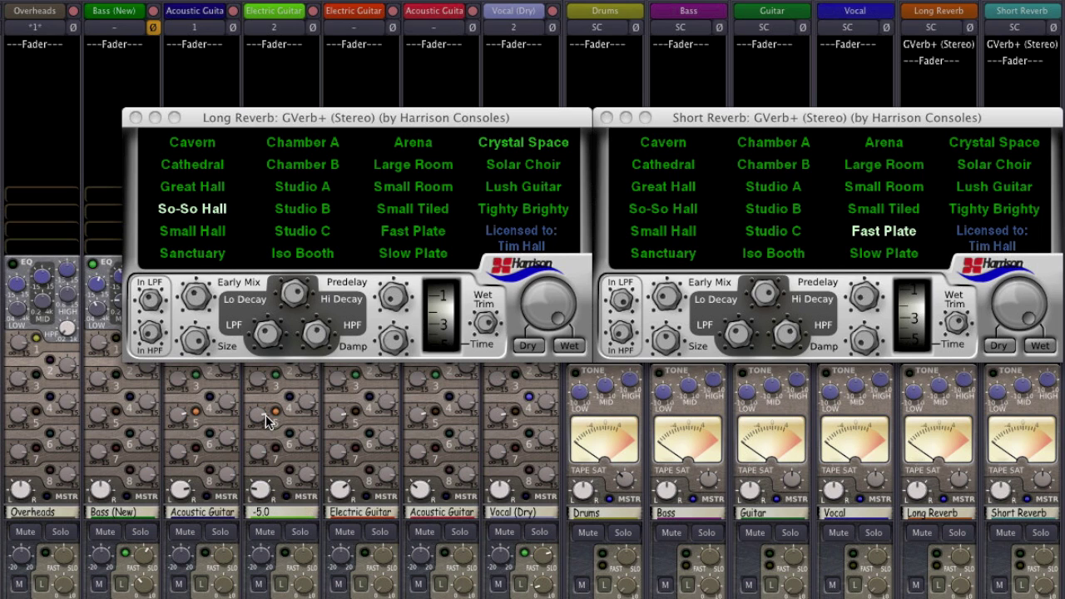
pyautogui.moveTo(372, 439); pyautogui.dragTo(383, 443)
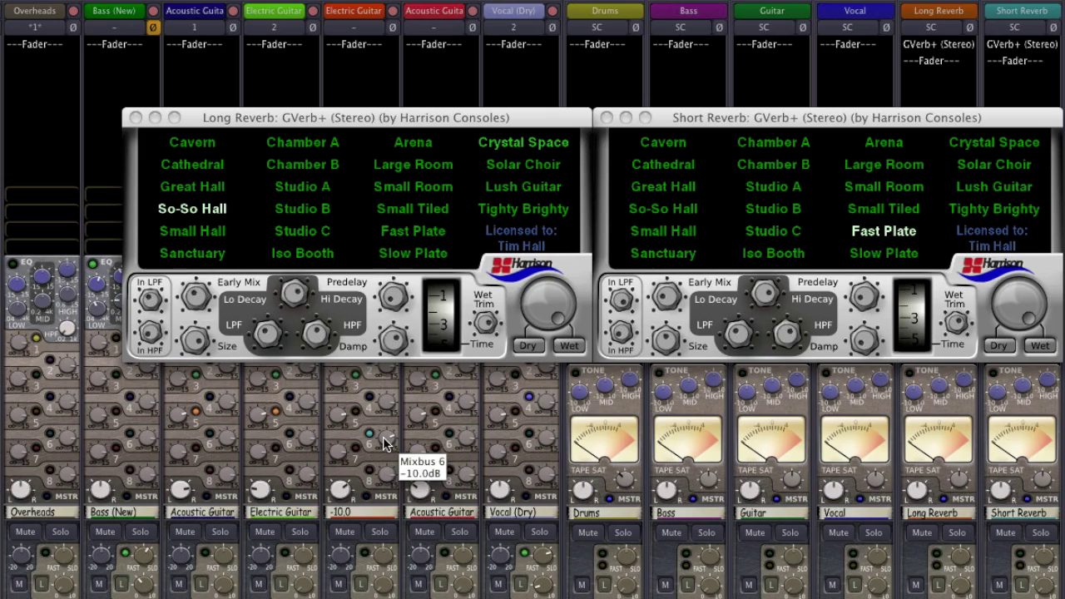
pyautogui.click(451, 433)
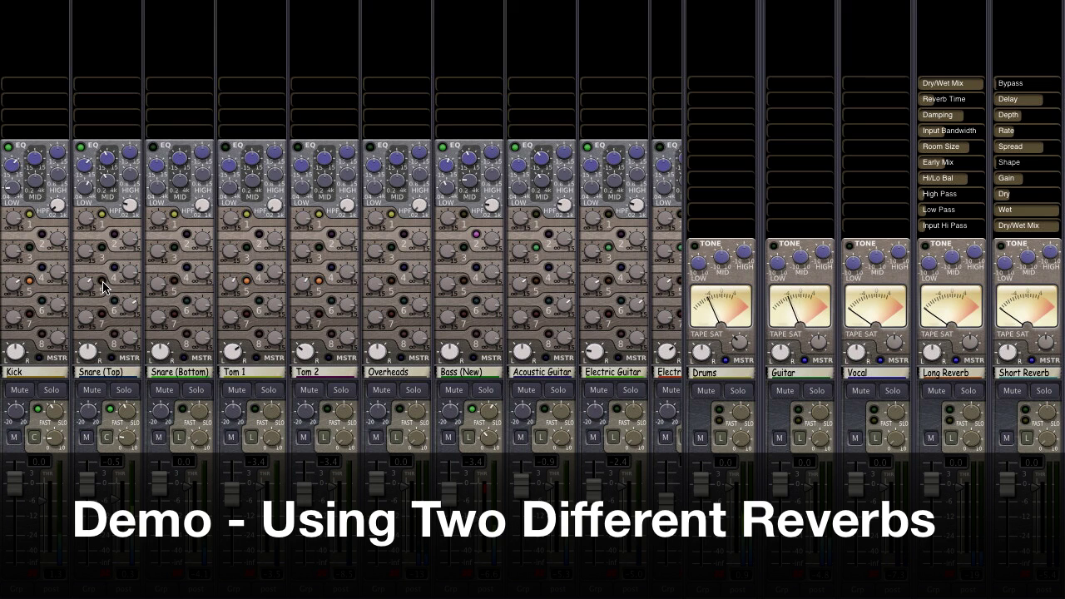
# - Assign Snare (Top) to mixbuses 5 and 6, and raise its mixbus 5 send to -15.0 dB
pyautogui.click(103, 284)
pyautogui.click(114, 300)
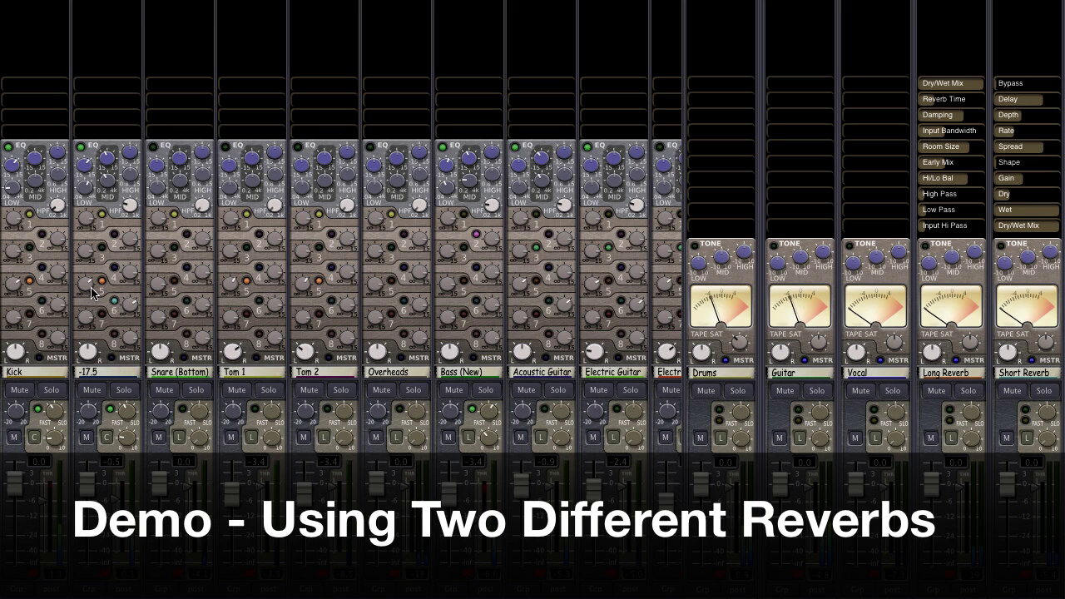
pyautogui.scroll(2, 101, 295)
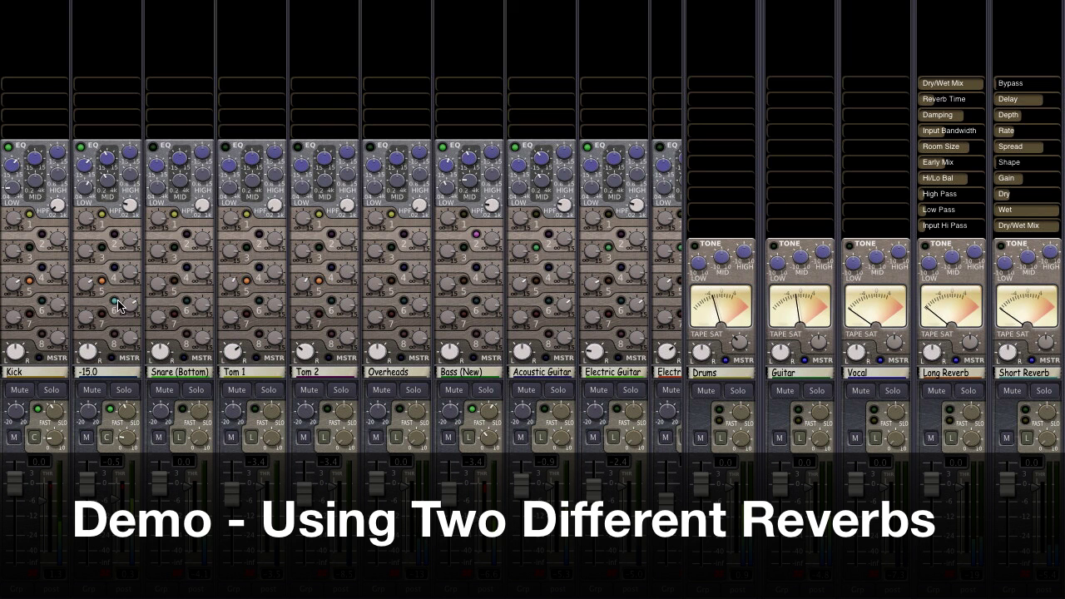
# - Assign both Acoustic Guitars and the second Electric Guitar to mixbus 6, adding mixbus 5 on that Electric Guitar and the Acoustic Guitar beside the vocal
pyautogui.hscroll(5, 399, 382)
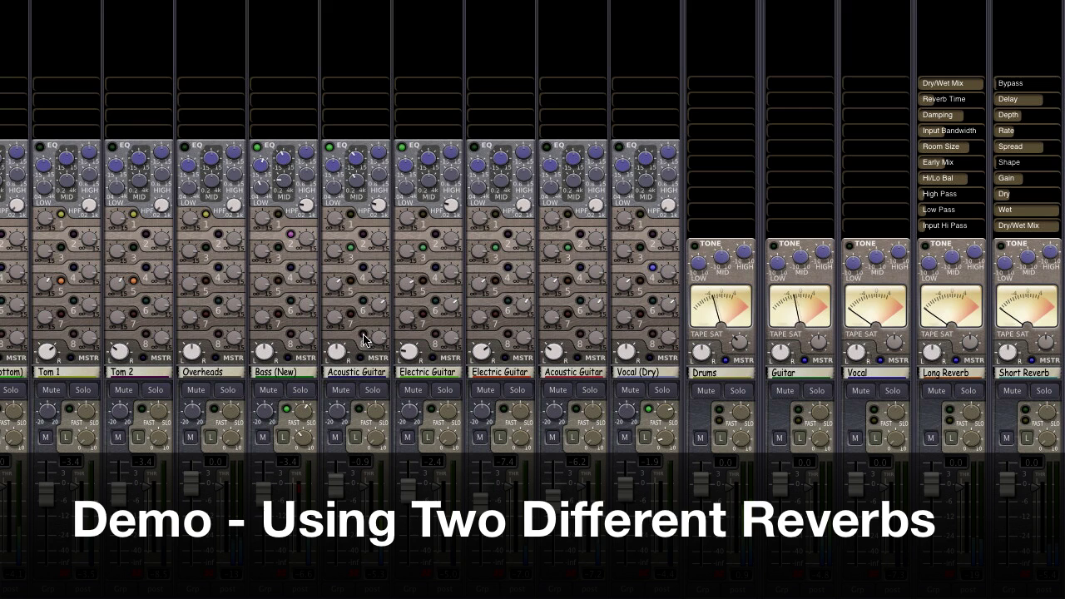
pyautogui.click(362, 302)
pyautogui.click(509, 301)
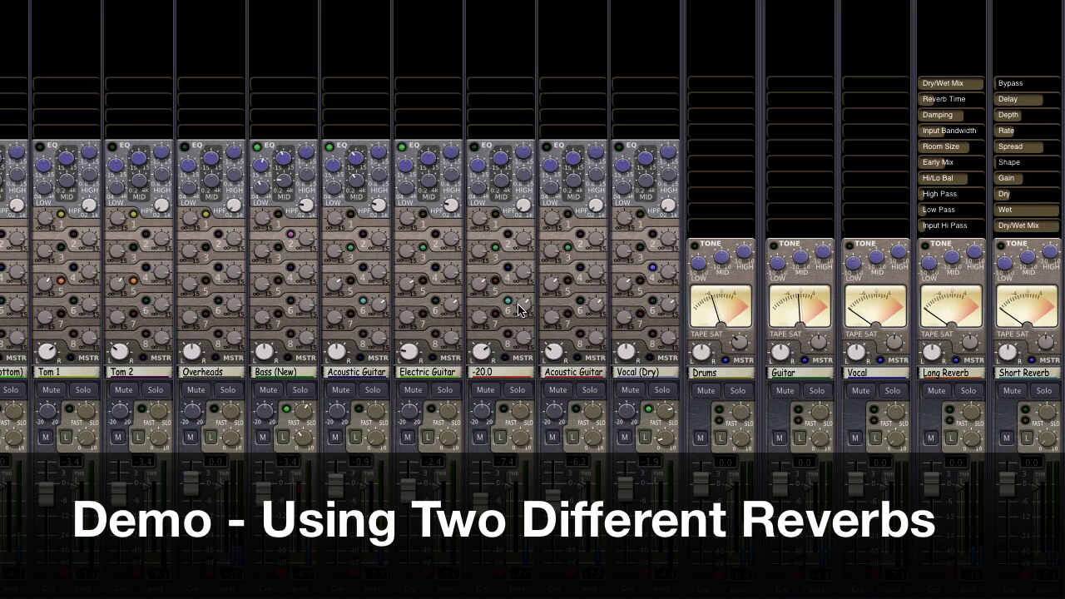
pyautogui.click(580, 301)
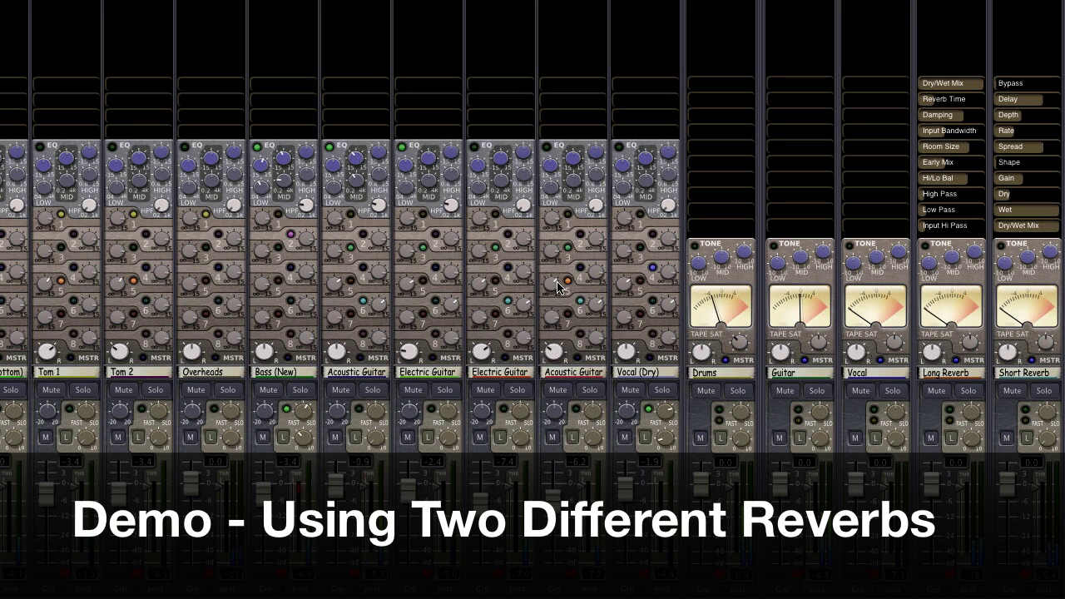
pyautogui.click(496, 282)
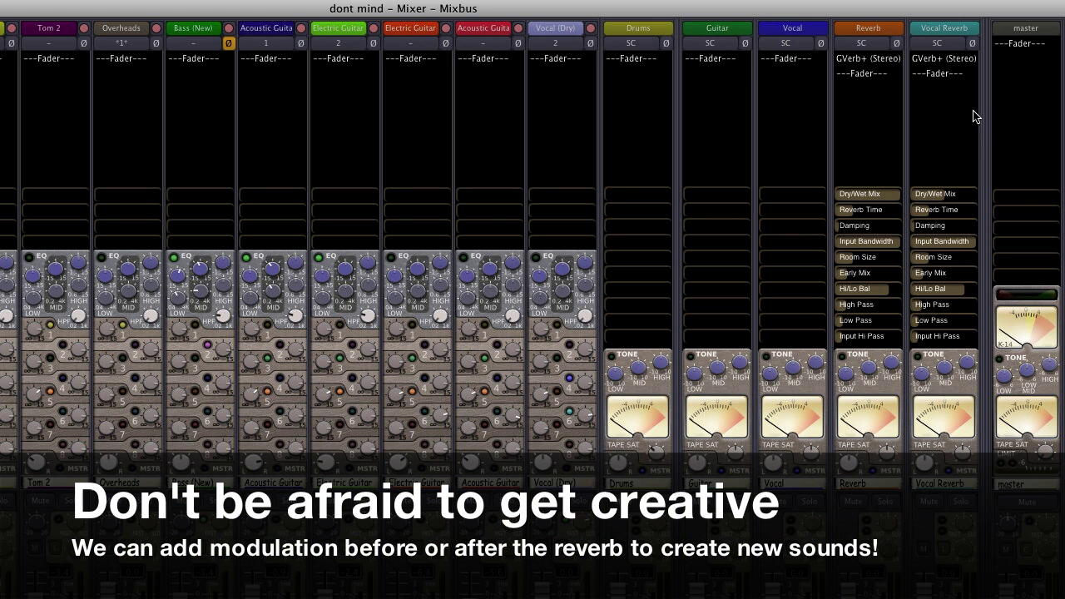
# - Insert BC Chorus 4 (Stereo) on the Vocal Reverb bus and place it before GVerb+ (Stereo)
pyautogui.doubleClick(965, 112)
pyautogui.write('chorus')
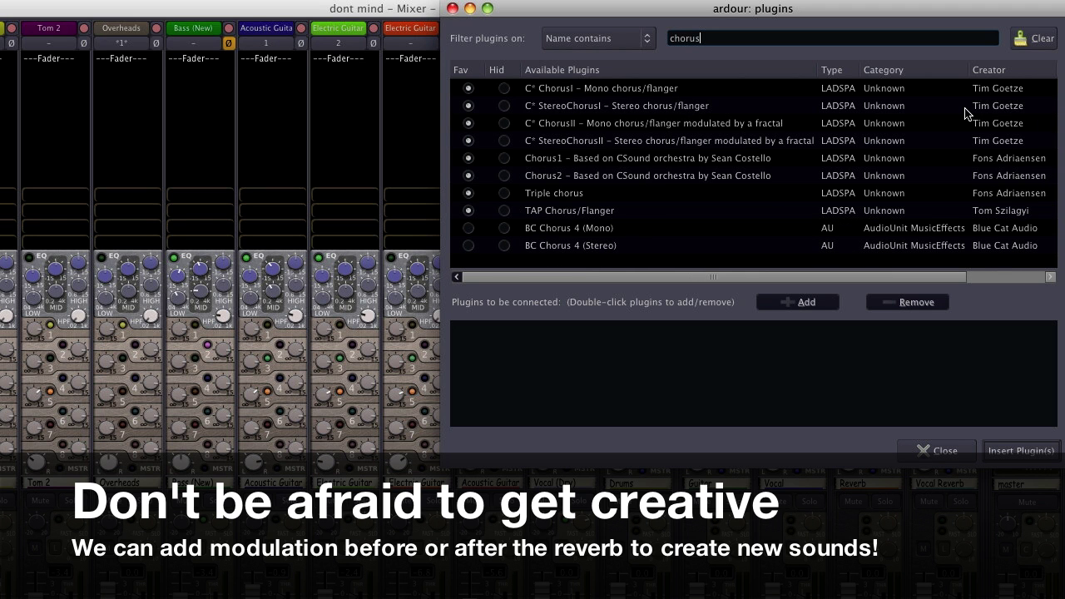
pyautogui.doubleClick(679, 251)
pyautogui.click(1017, 450)
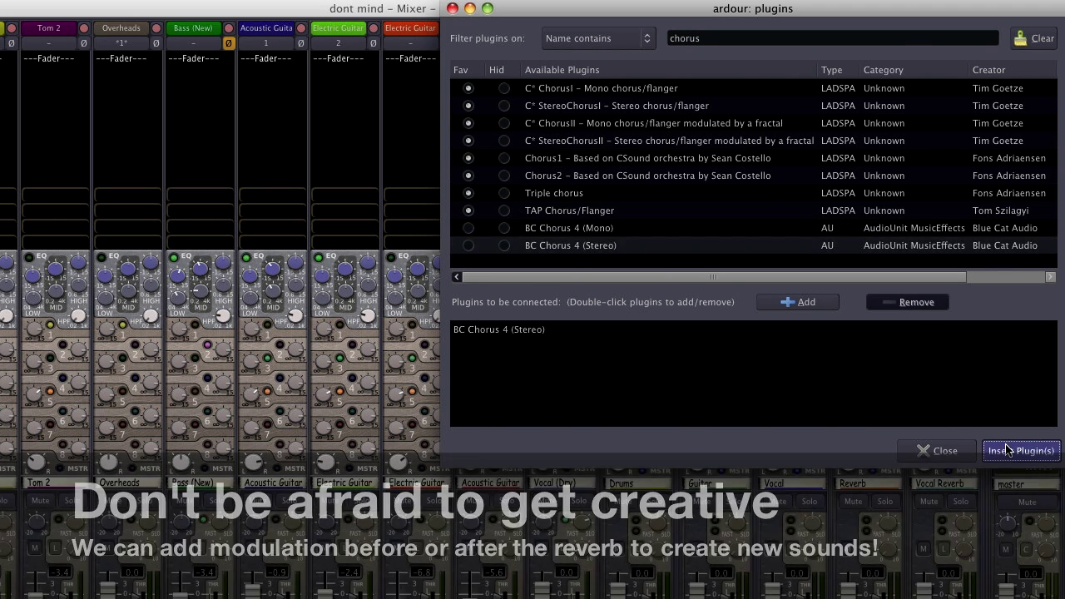
pyautogui.moveTo(939, 74)
pyautogui.mouseDown()
pyautogui.moveTo(945, 50)
pyautogui.moveTo(943, 60)
pyautogui.mouseUp()
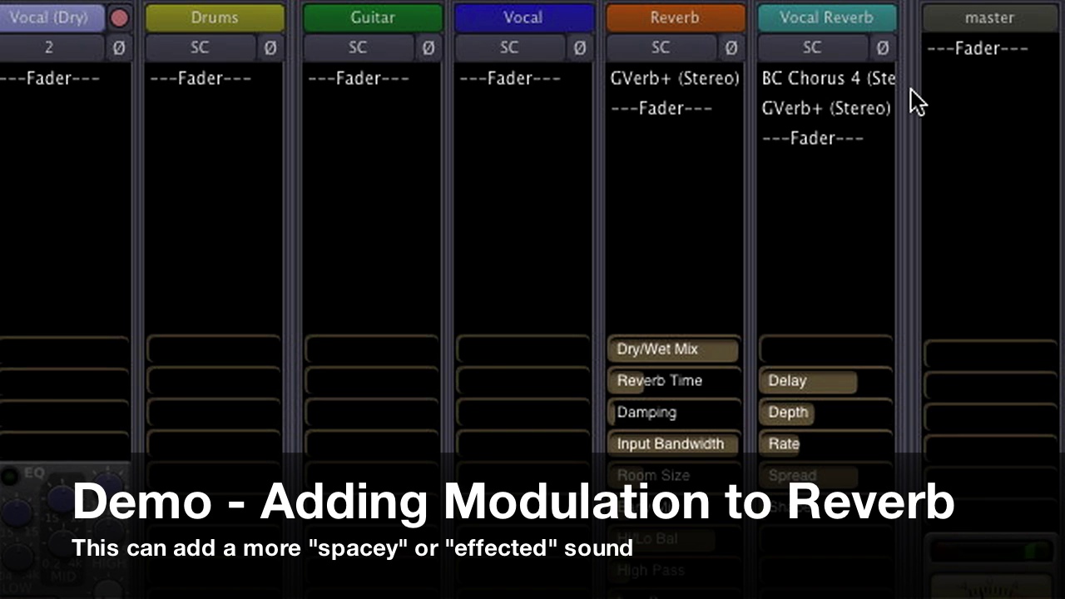
# - Toggle BC Chorus 4 on the Vocal Reverb bus off and on to compare the reverb with and without modulation
pyautogui.click(870, 77)
pyautogui.middleClick(871, 77)
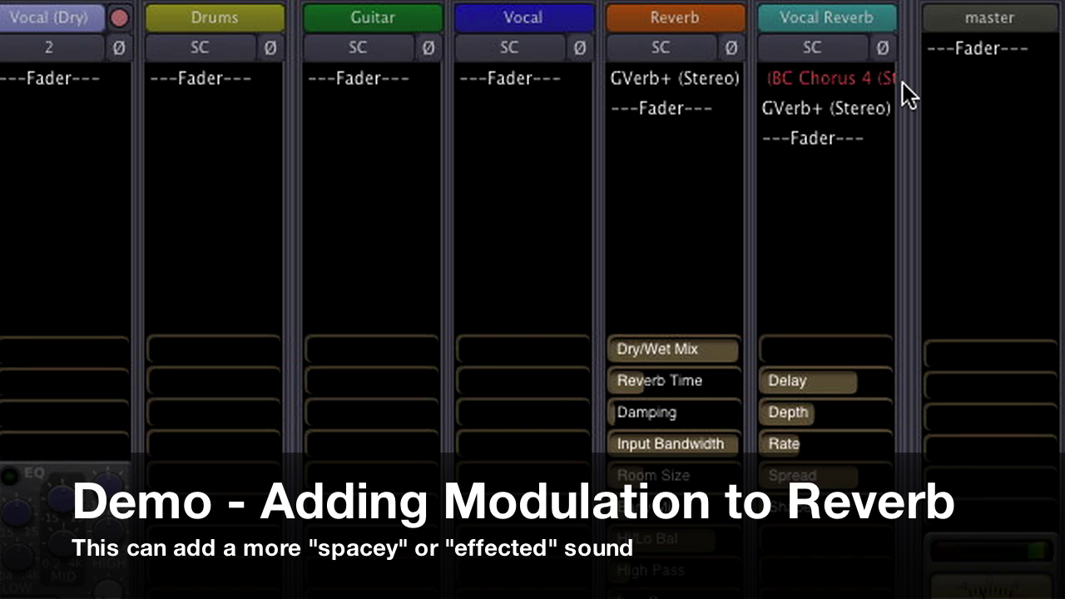
pyautogui.middleClick(874, 82)
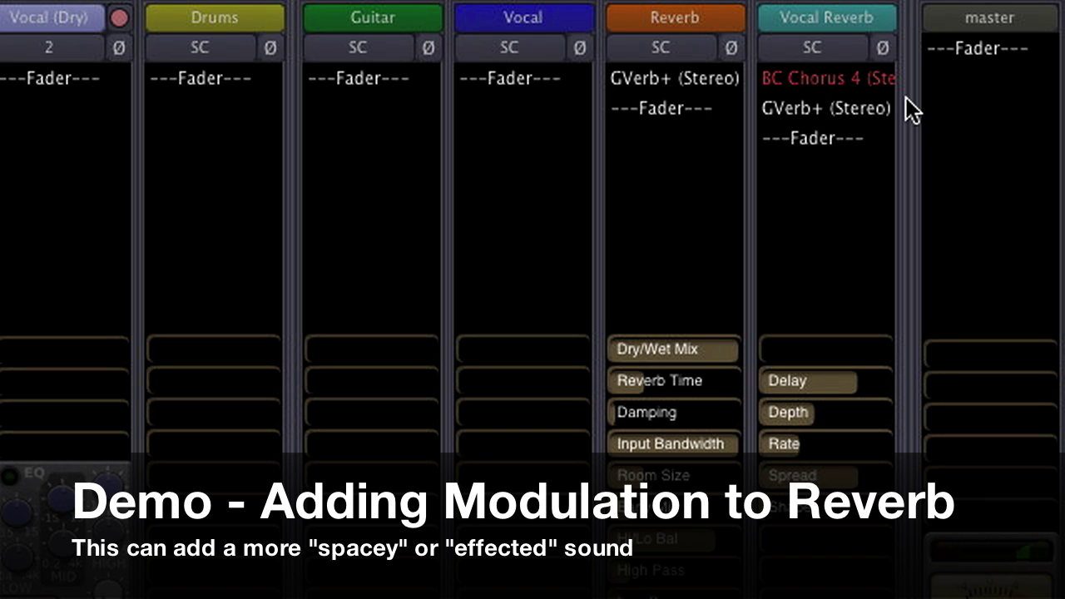
pyautogui.middleClick(878, 84)
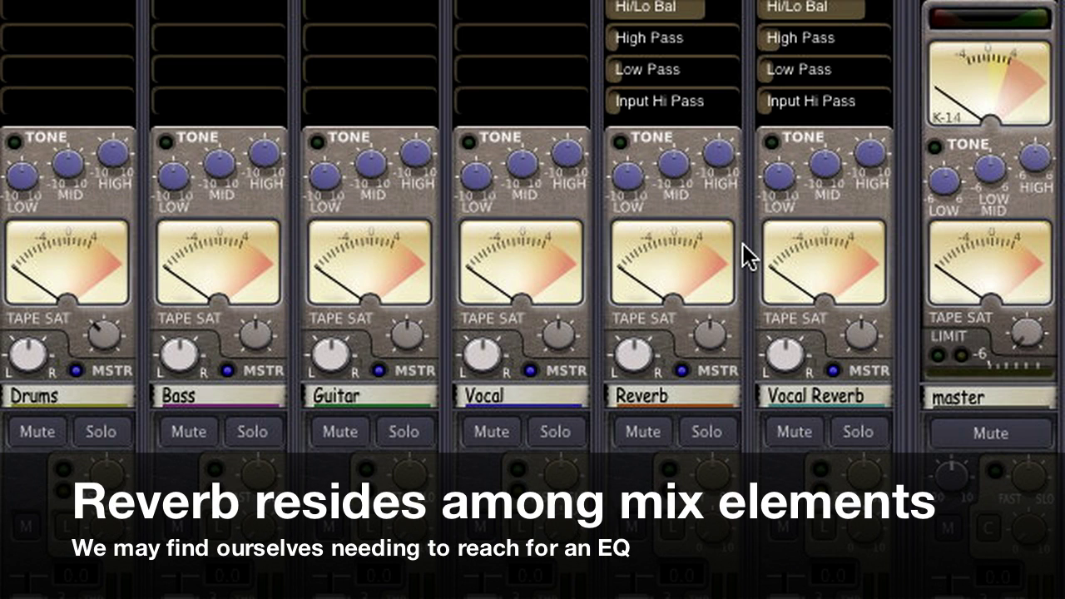
pyautogui.moveTo(648, 174); pyautogui.dragTo(678, 167)
pyautogui.moveTo(772, 185); pyautogui.dragTo(822, 170)
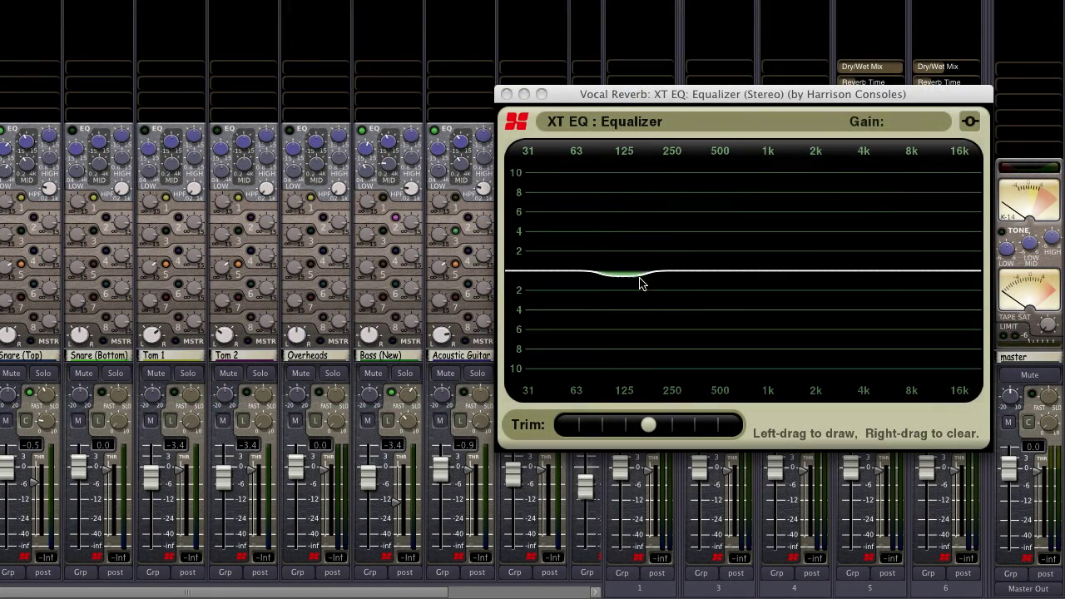
# - Draw a cut in the Vocal Reverb bus's XT EQ from about 80 Hz to 1 kHz, about 3 dB deep near 500 Hz
pyautogui.moveTo(641, 284); pyautogui.dragTo(703, 300)
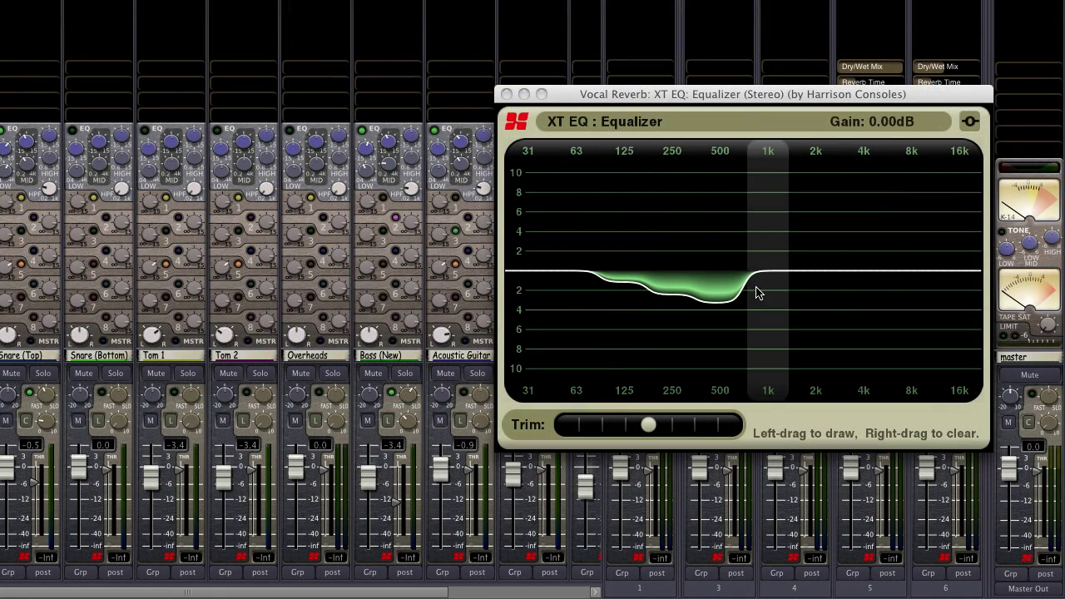